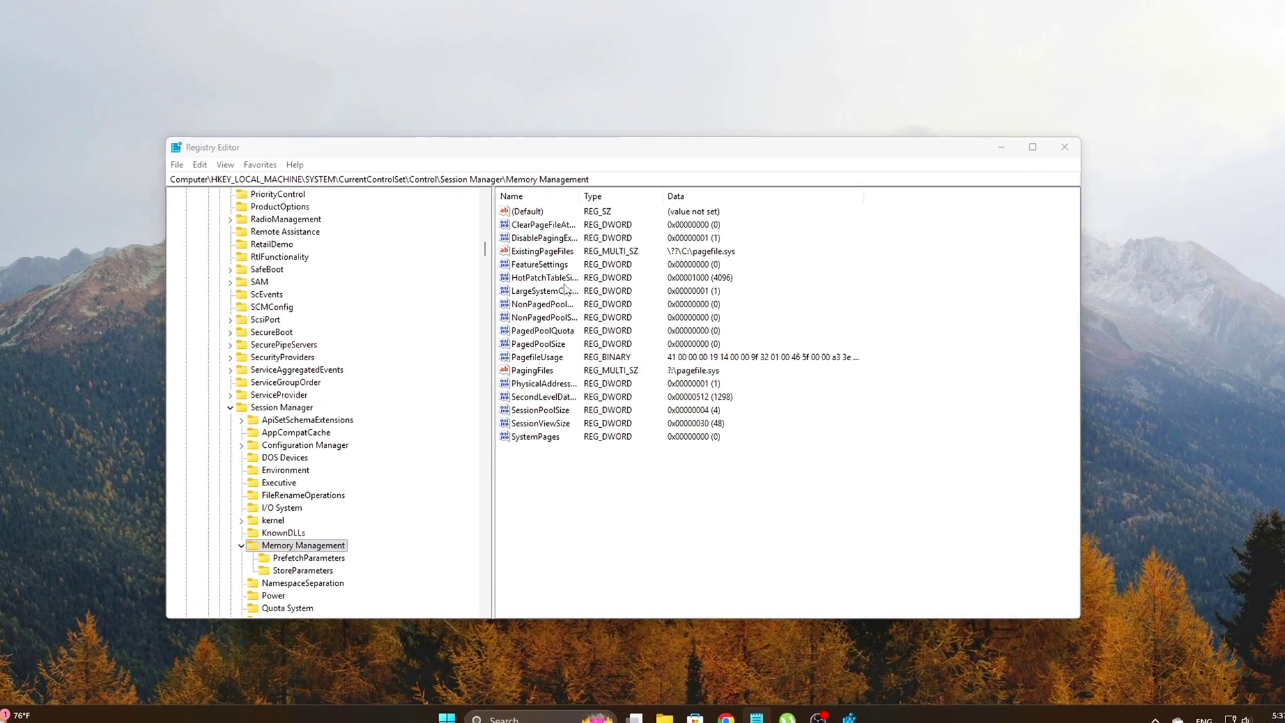
Add a DWORD (32-bit) value named DisableCompression under Memory Management with data 1
right_click(608, 553)
mouse_move(659, 560)
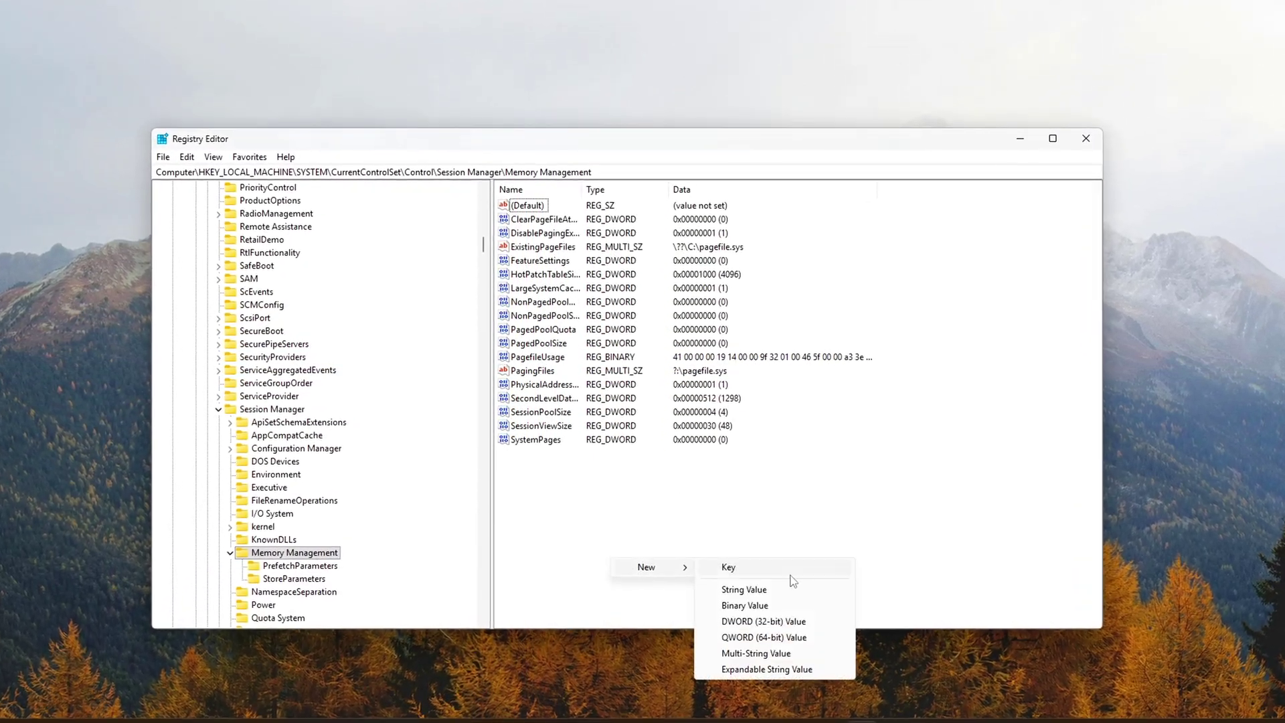
click(777, 622)
key(ctrl+v)
key(Return)
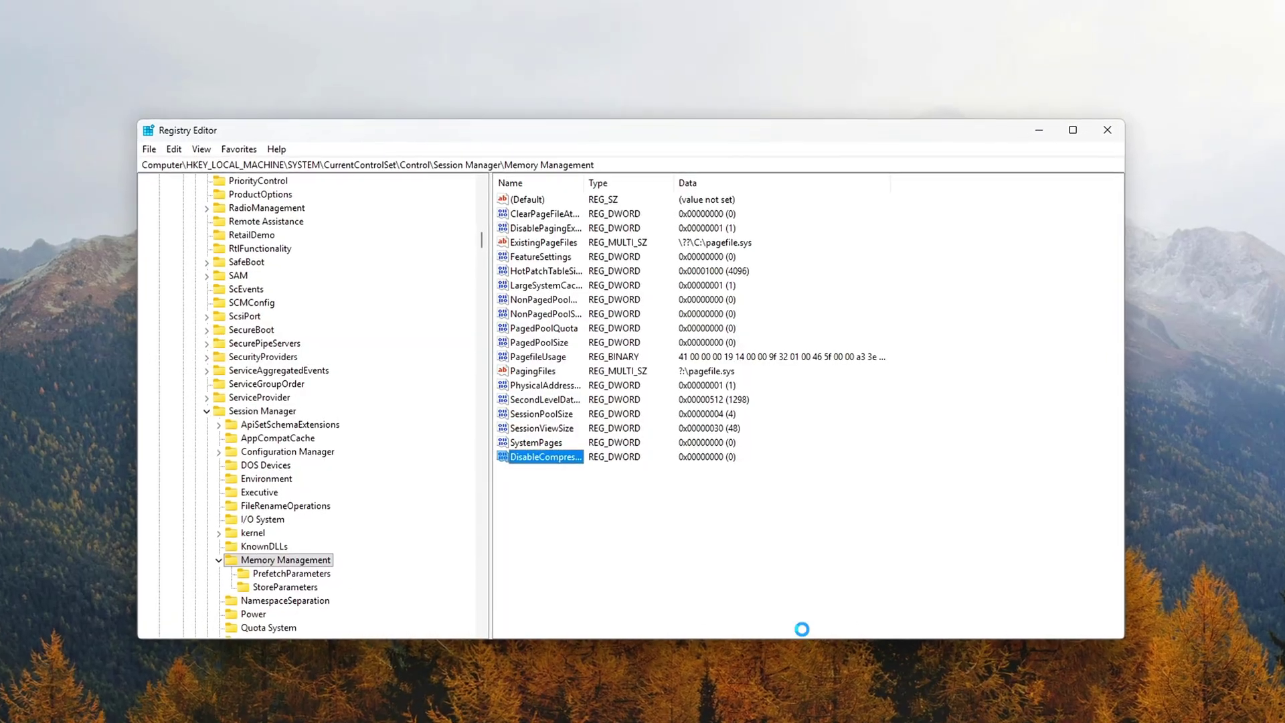
key(Return)
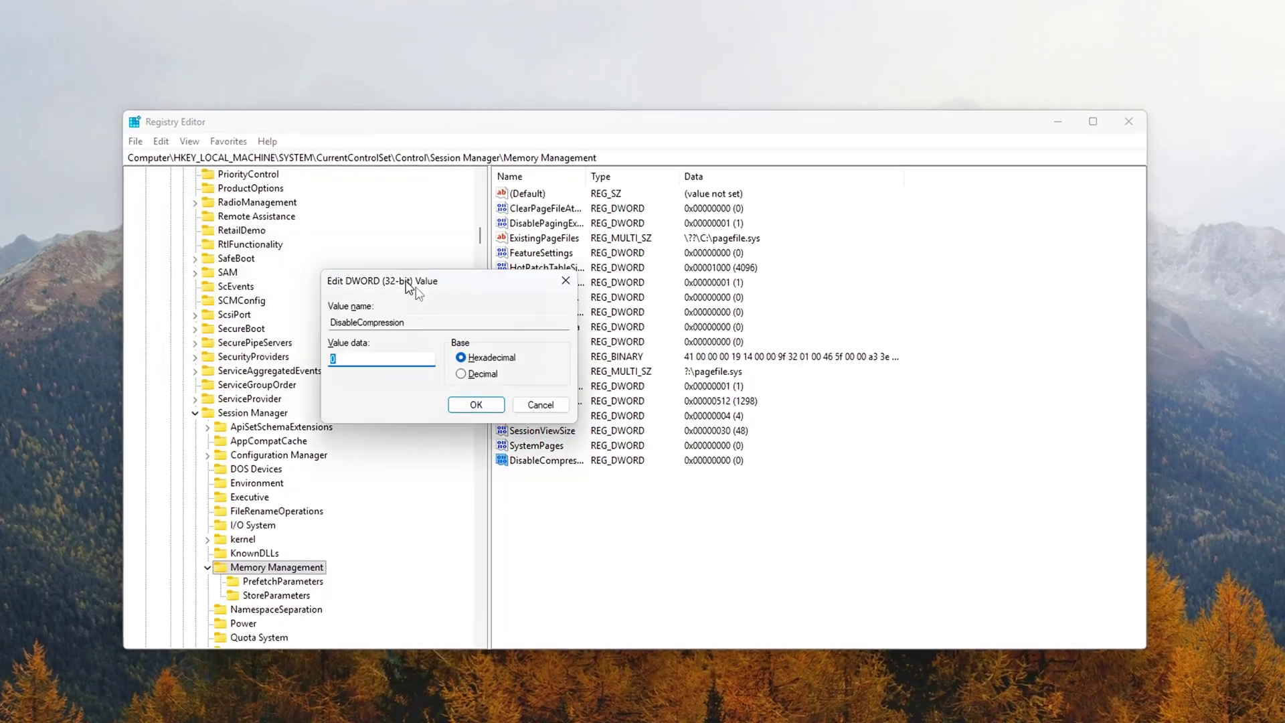
drag(409, 288, 666, 353)
text(1)
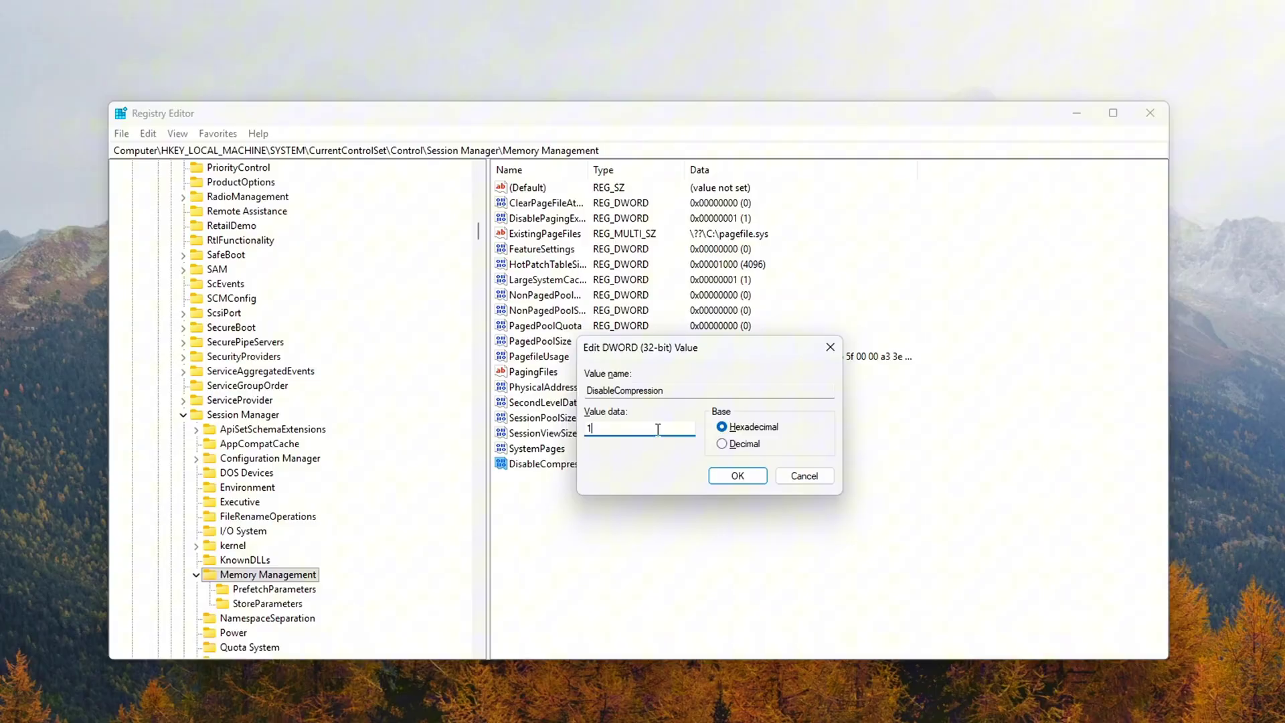
click(740, 476)
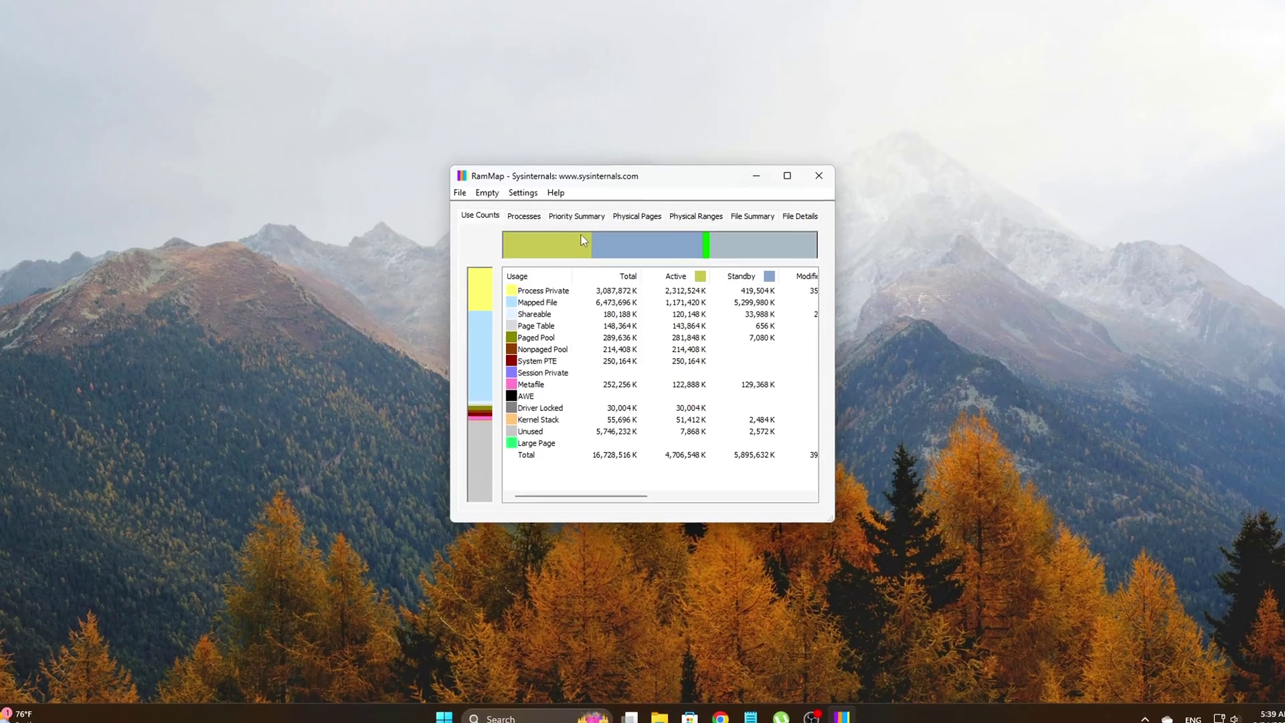
Use RamMap's Empty menu to empty the standby list, then the working sets
click(491, 194)
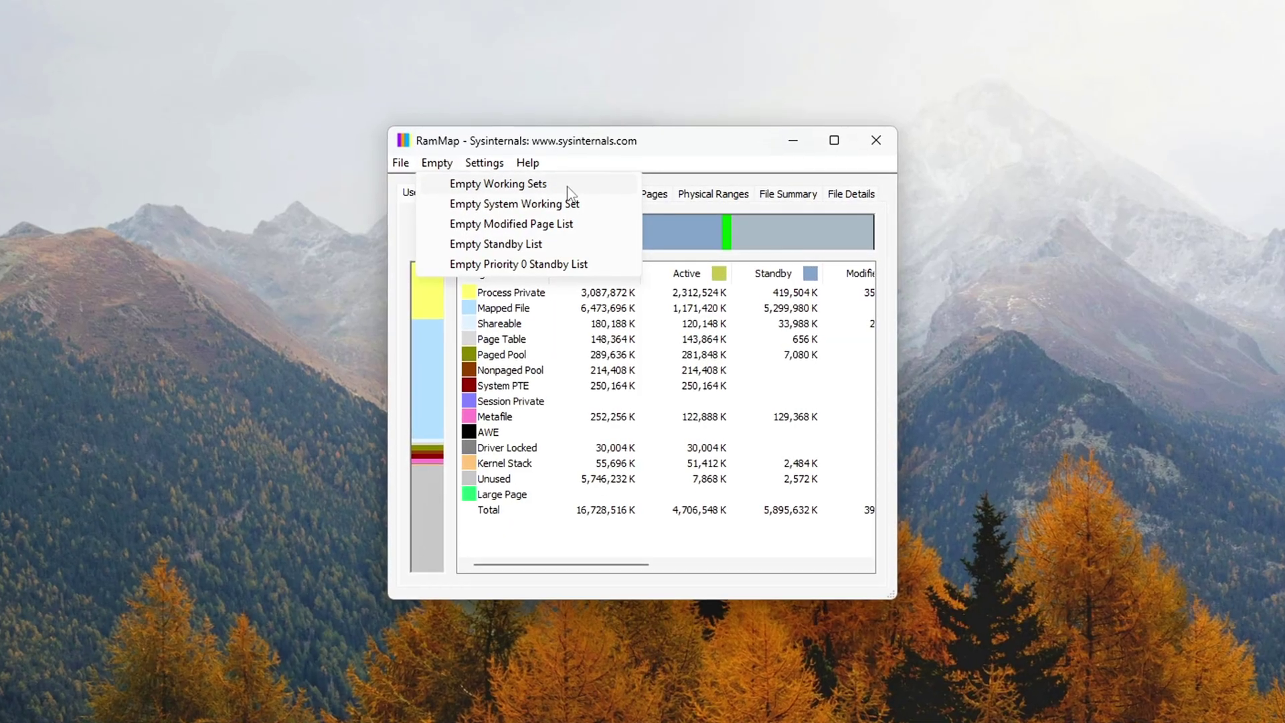
click(497, 244)
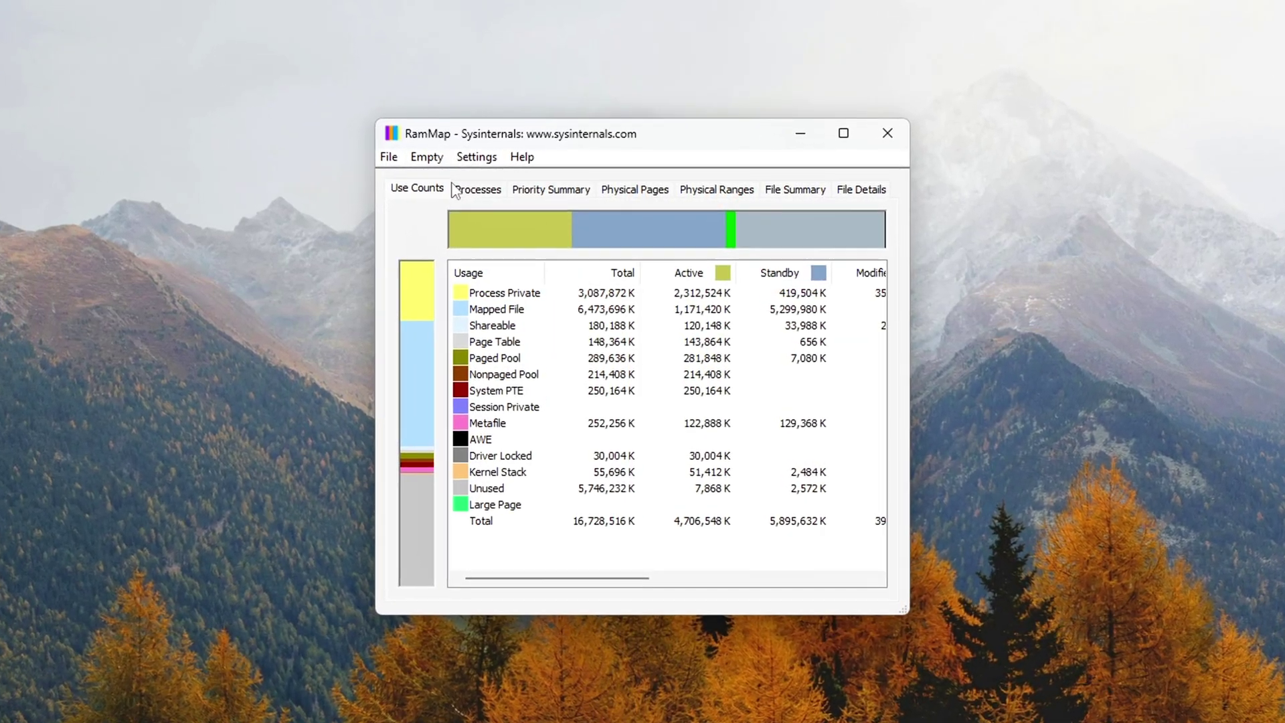
click(426, 156)
click(474, 174)
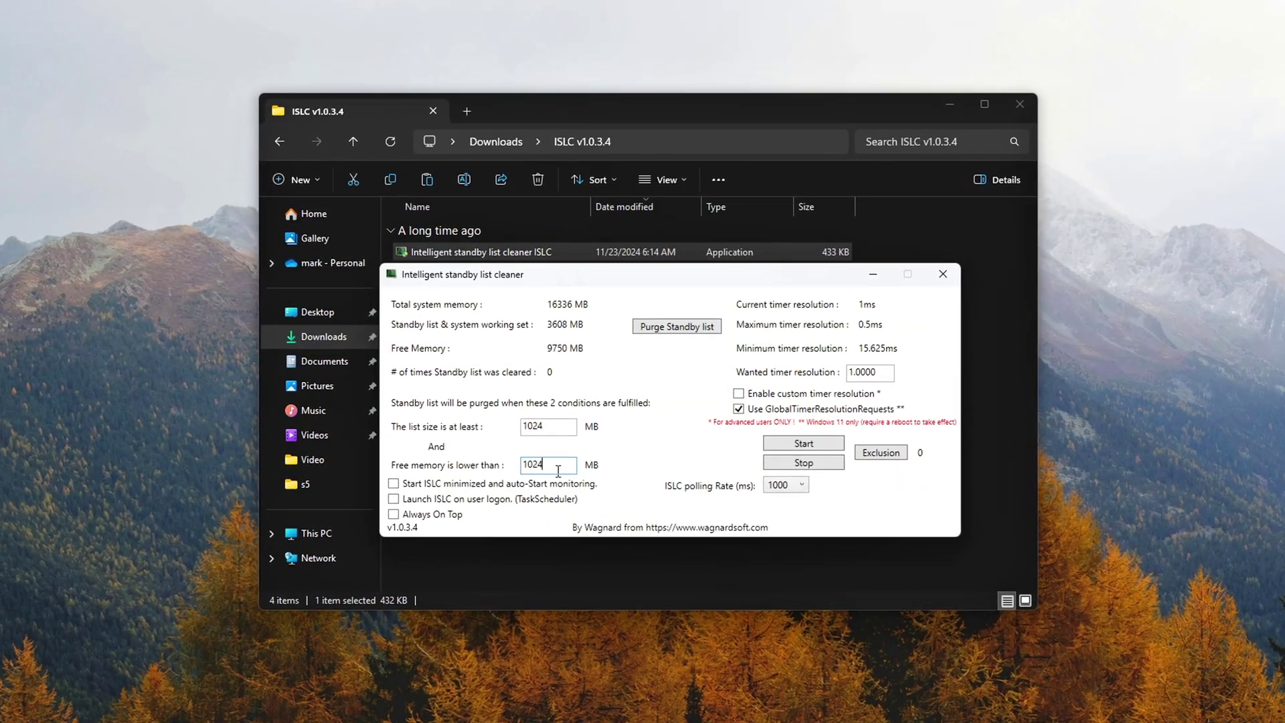
click(854, 373)
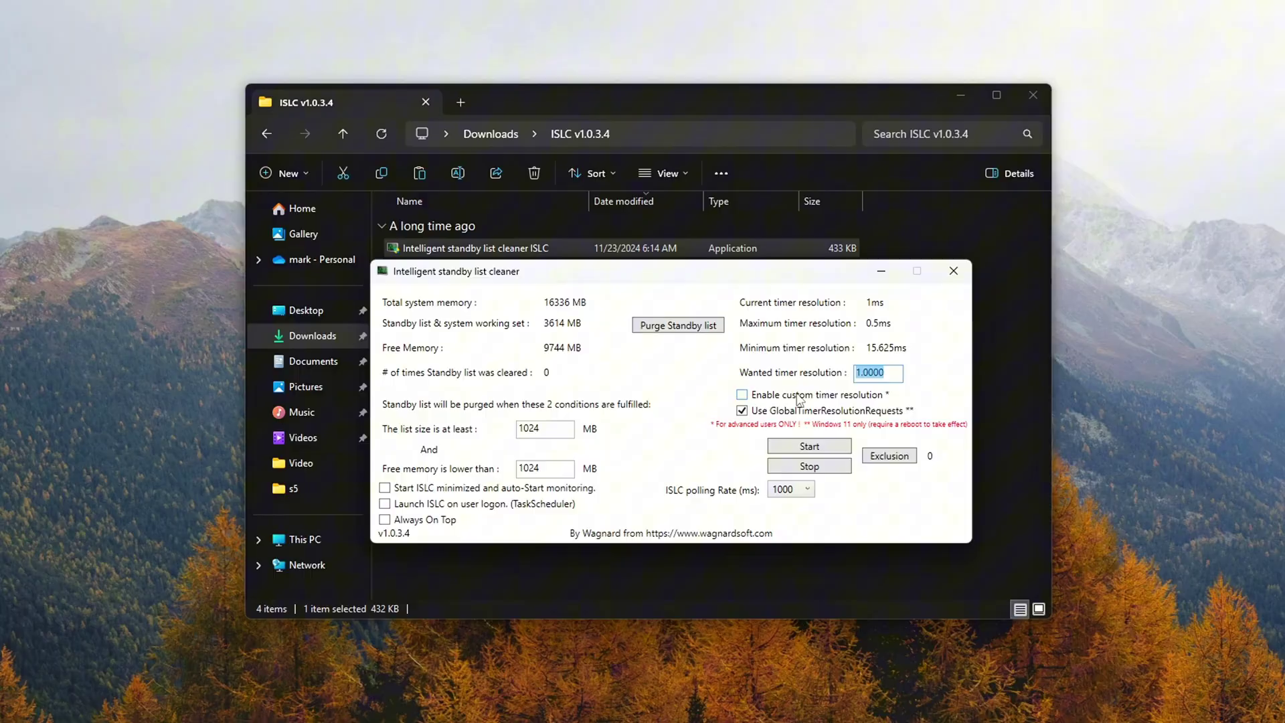
click(869, 373)
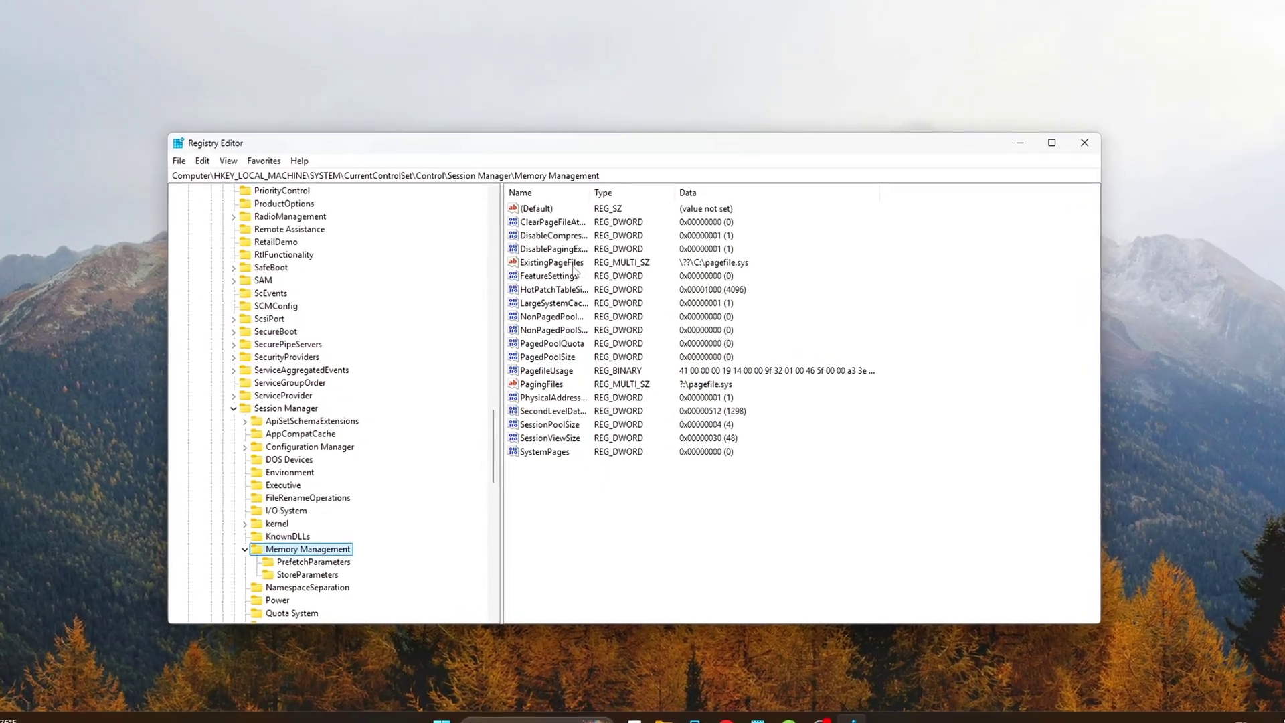
Change LargeSystemCache's value data from 1 to 0
double_click(573, 306)
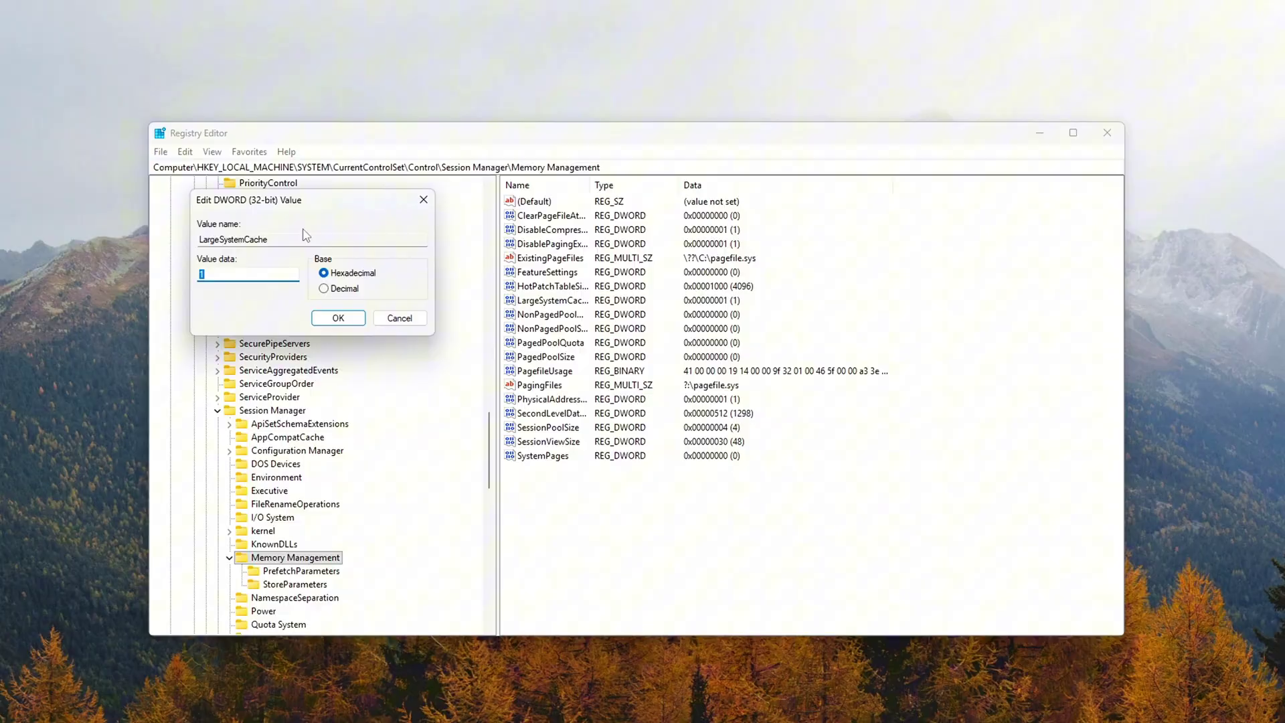
drag(344, 213, 727, 334)
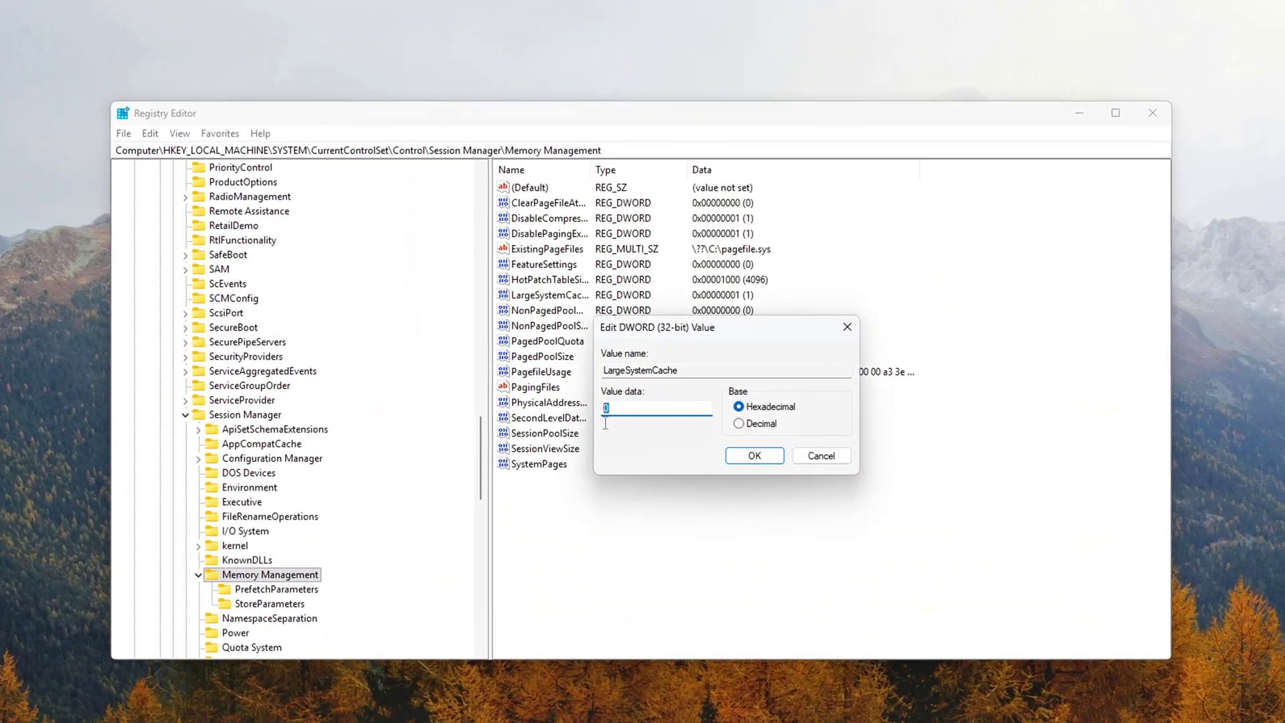
click(779, 457)
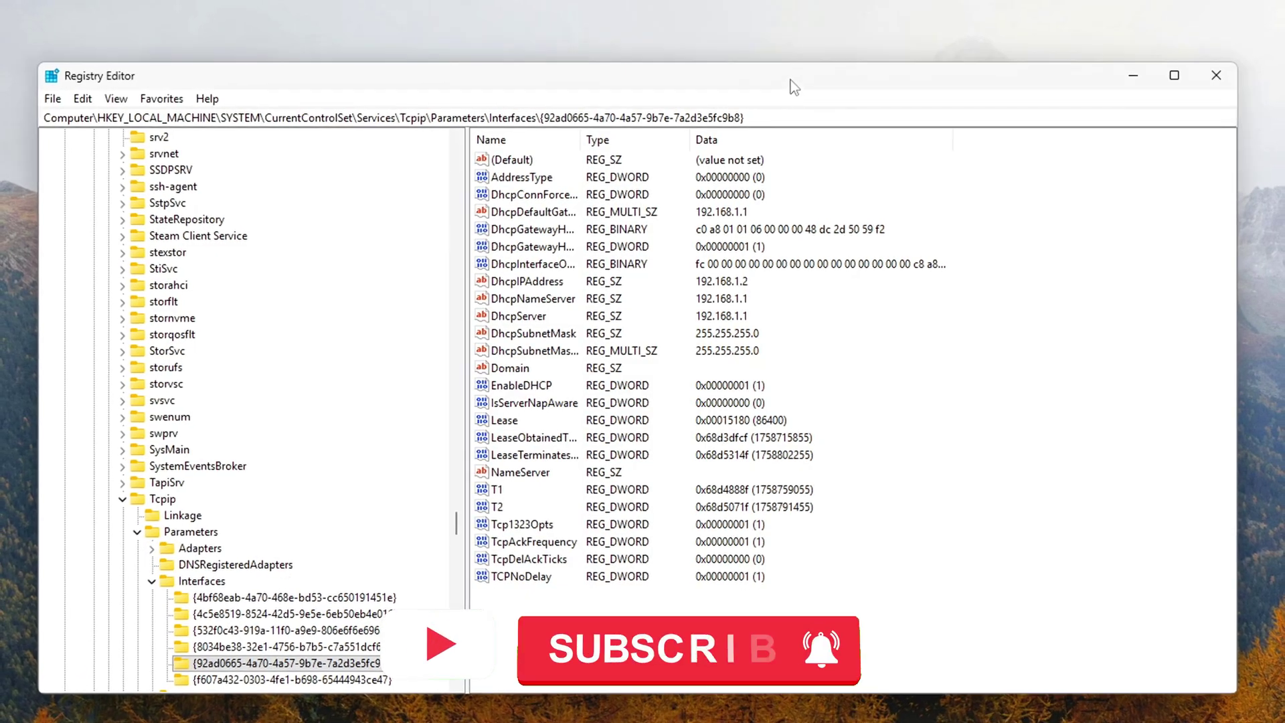
Jump to the Memory Management key by pasting its path into the address bar
click(758, 110)
text(HKEY_LOCAL_MACHINE\SYSTEM\CurrentControlSet\Control\Session Manager\Memory Management)
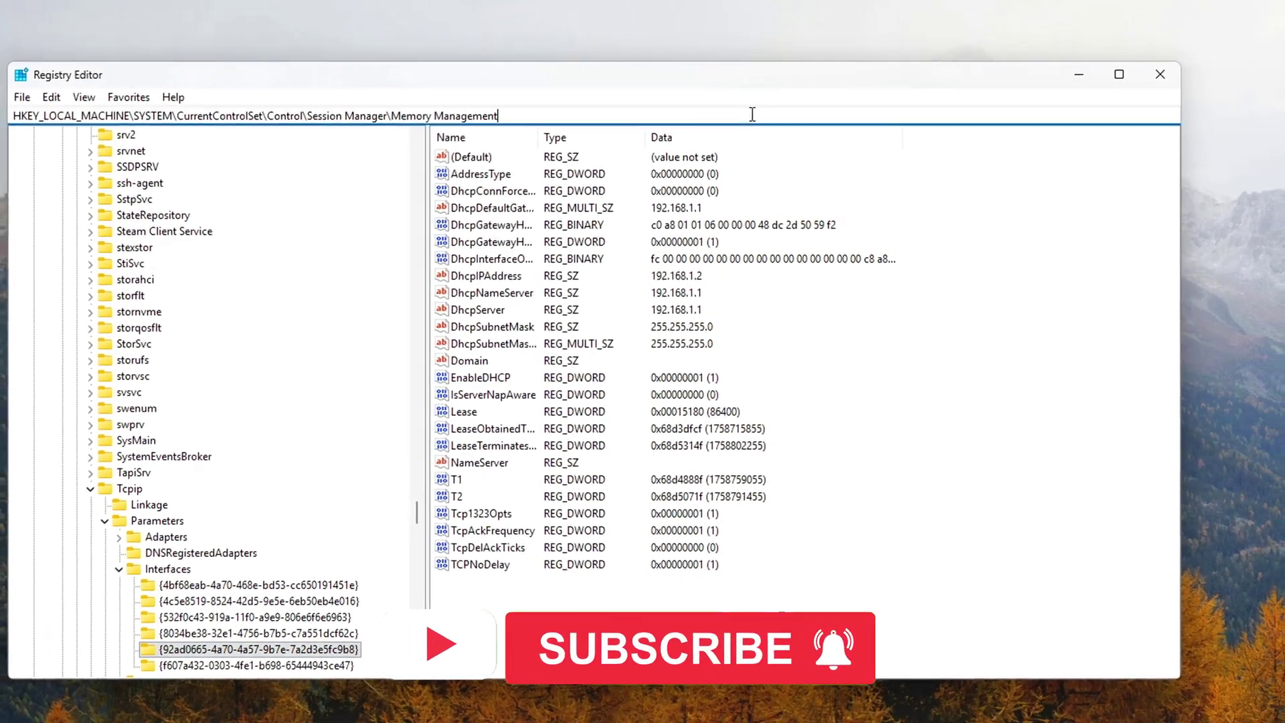
key(Return)
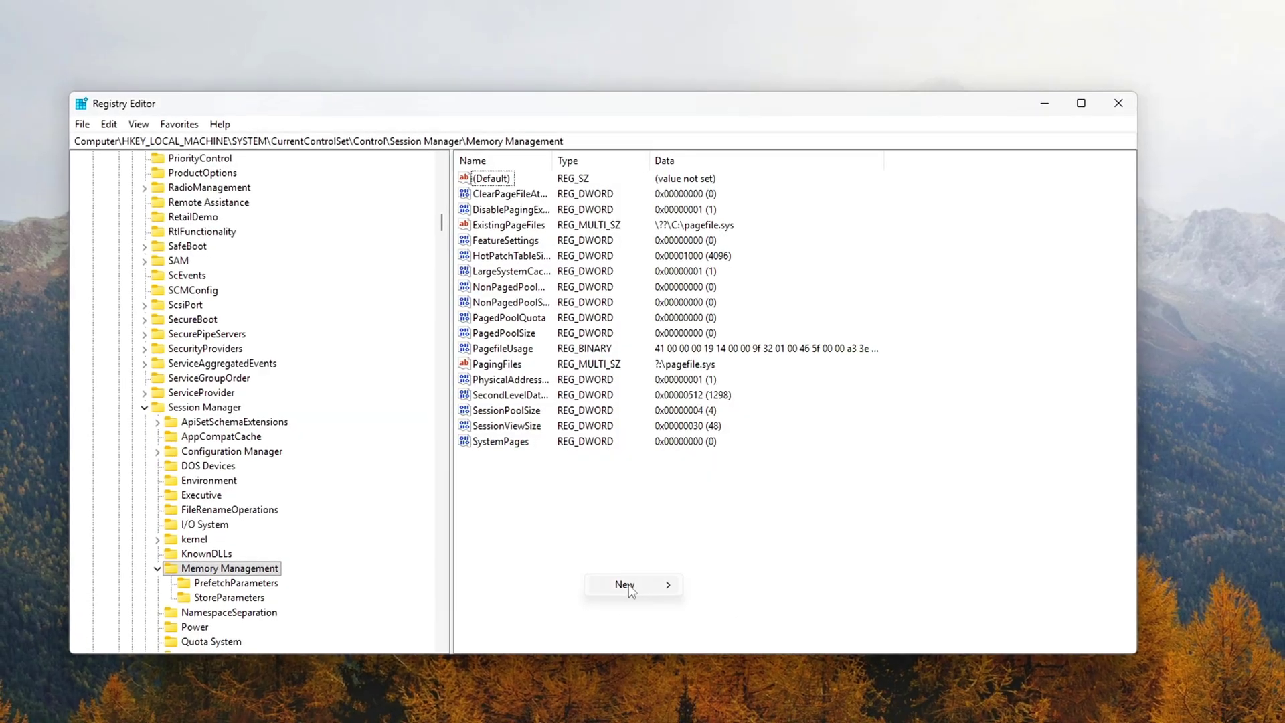
Create a DWORD named DisableCompression set to 1, then close Registry Editor
mouse_move(630, 588)
click(756, 643)
text(DisableCompression)
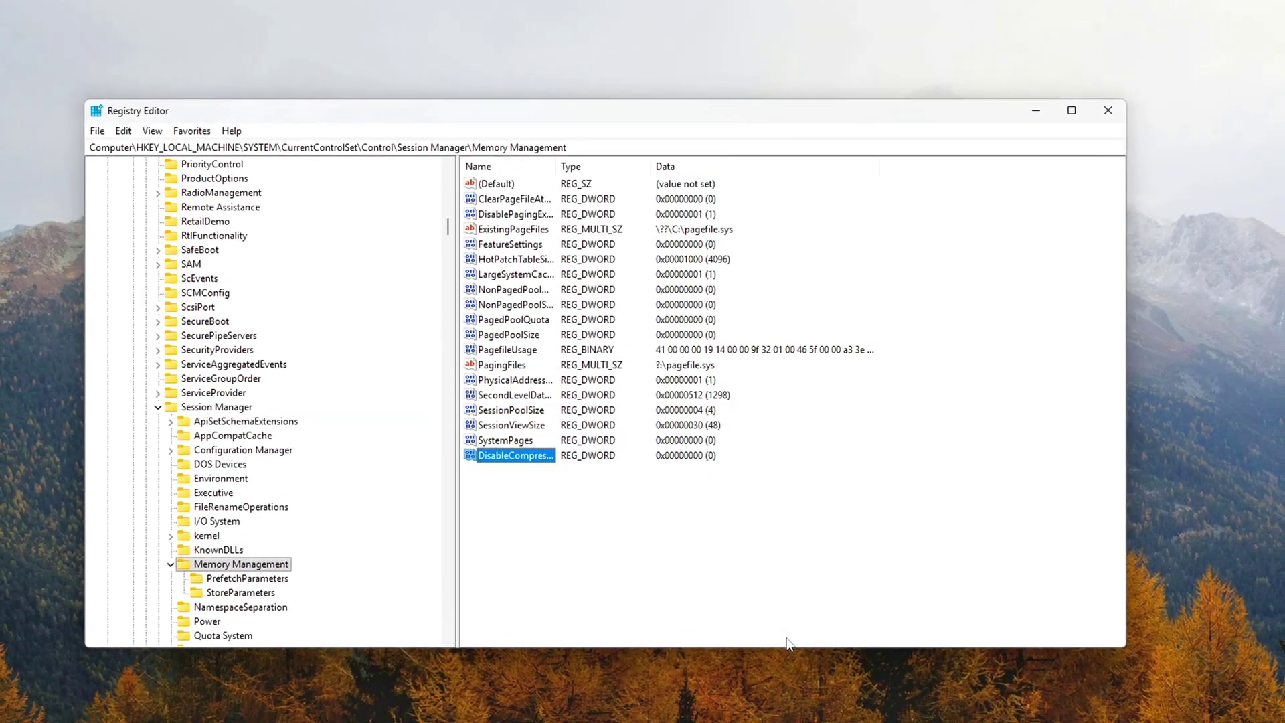
key(Return)
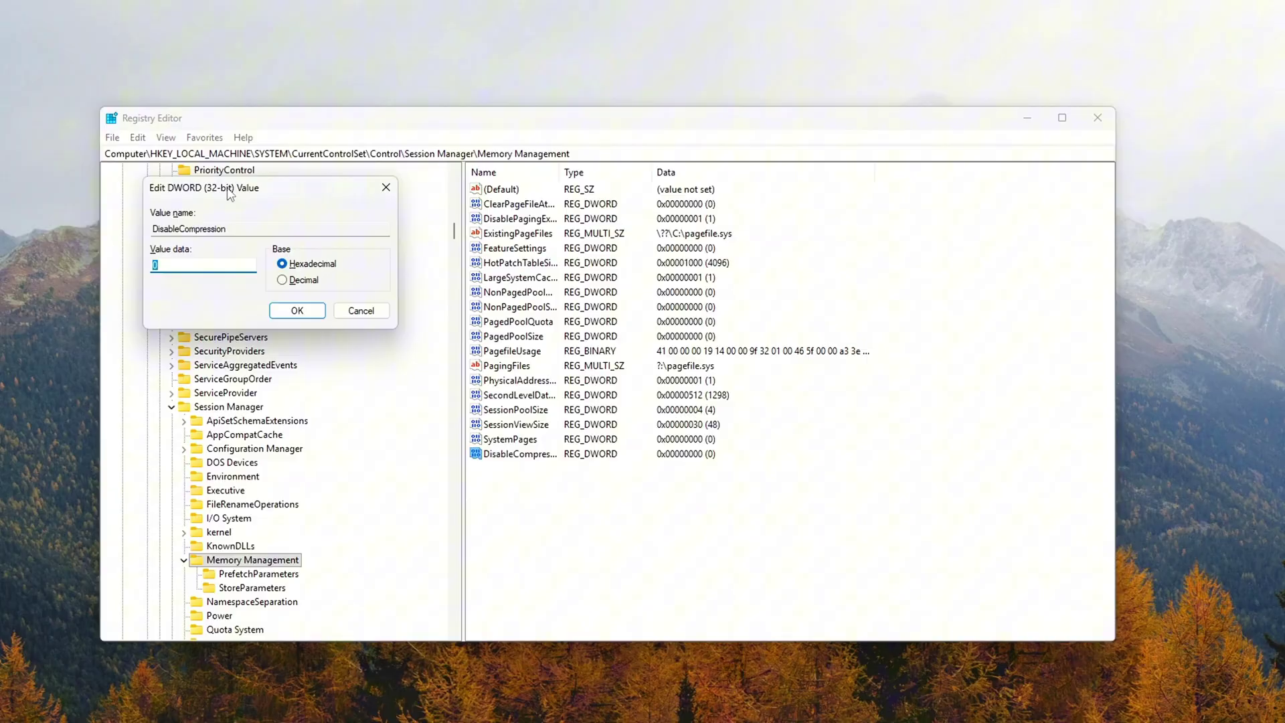
drag(227, 194, 636, 349)
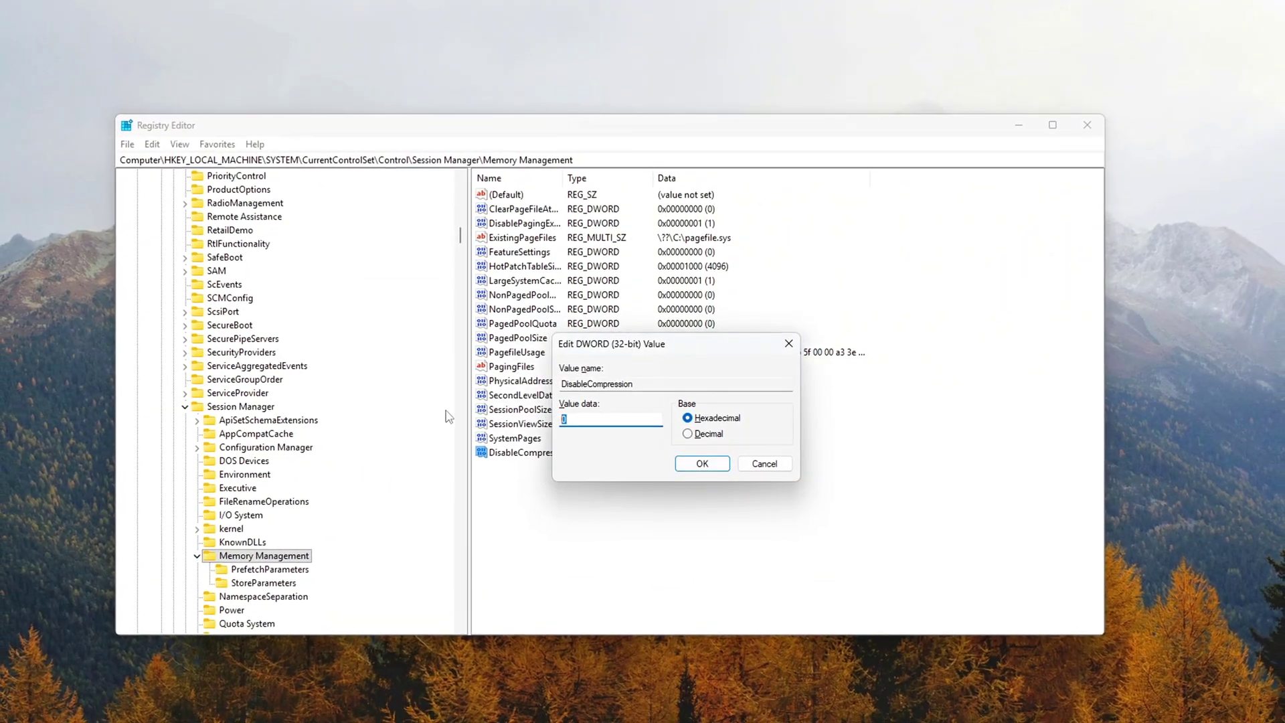
key(ctrl+a)
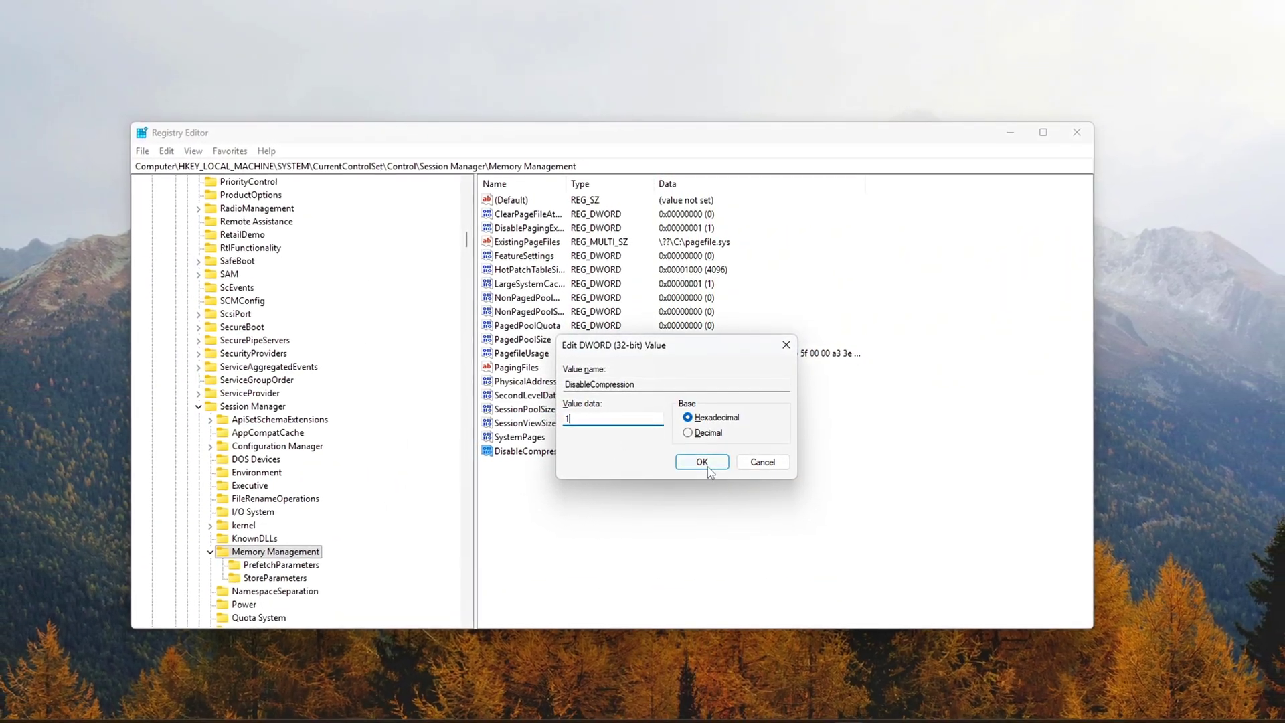
click(702, 462)
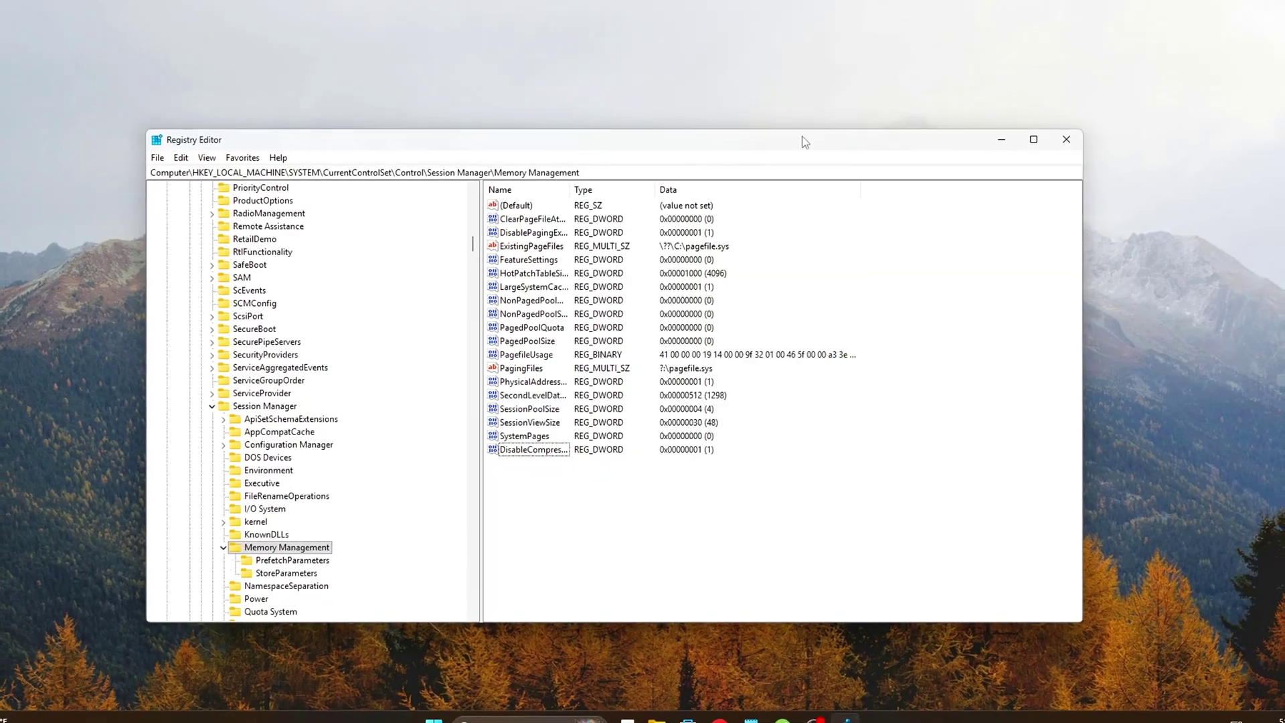
click(1222, 272)
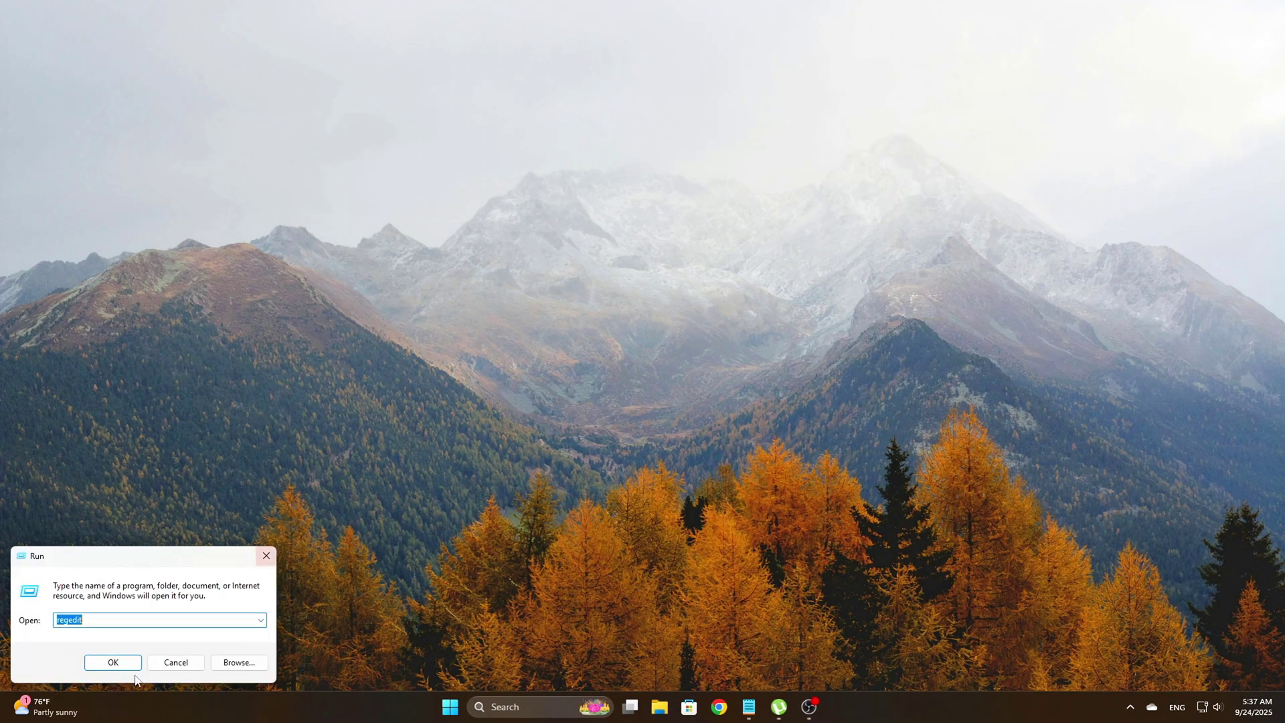
Launch regedit from the Run box and go to the Memory Management key
drag(117, 558, 611, 252)
click(631, 360)
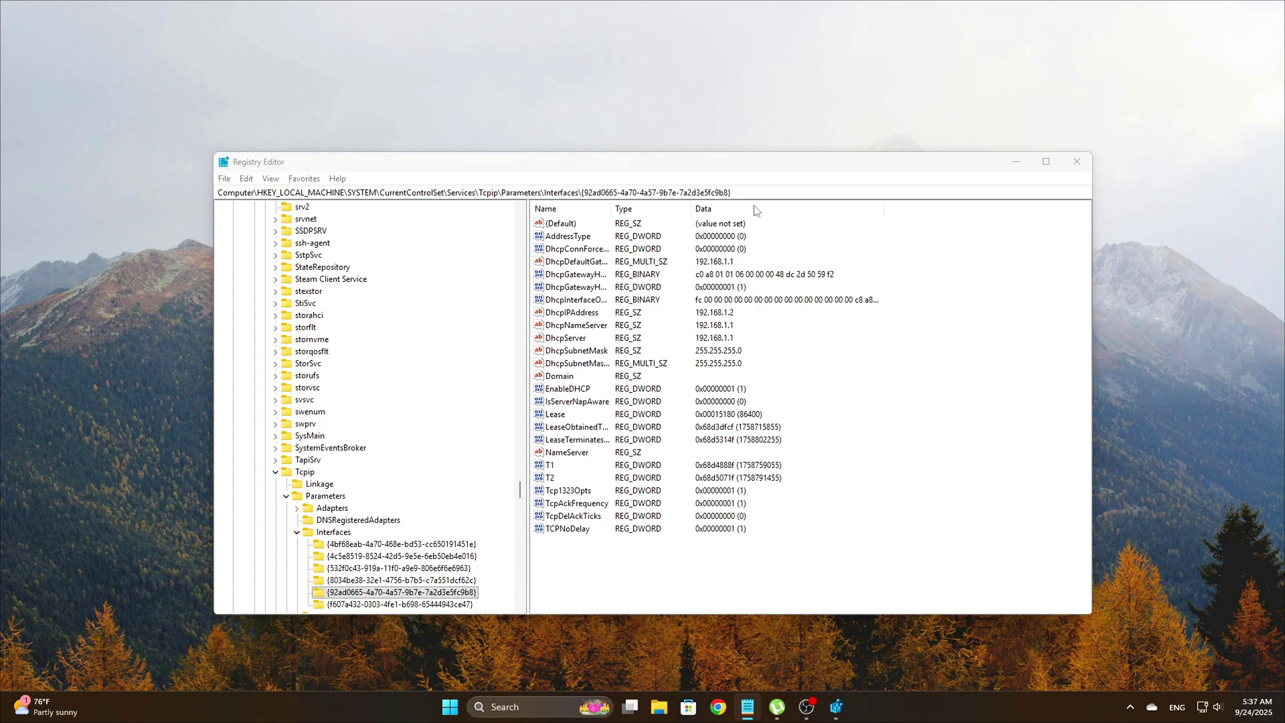
drag(766, 170, 739, 164)
click(740, 186)
text(HKEY_LOCAL_MACHINE\SYSTEM\CurrentControlSet\Control\Session Manager\Memory Management)
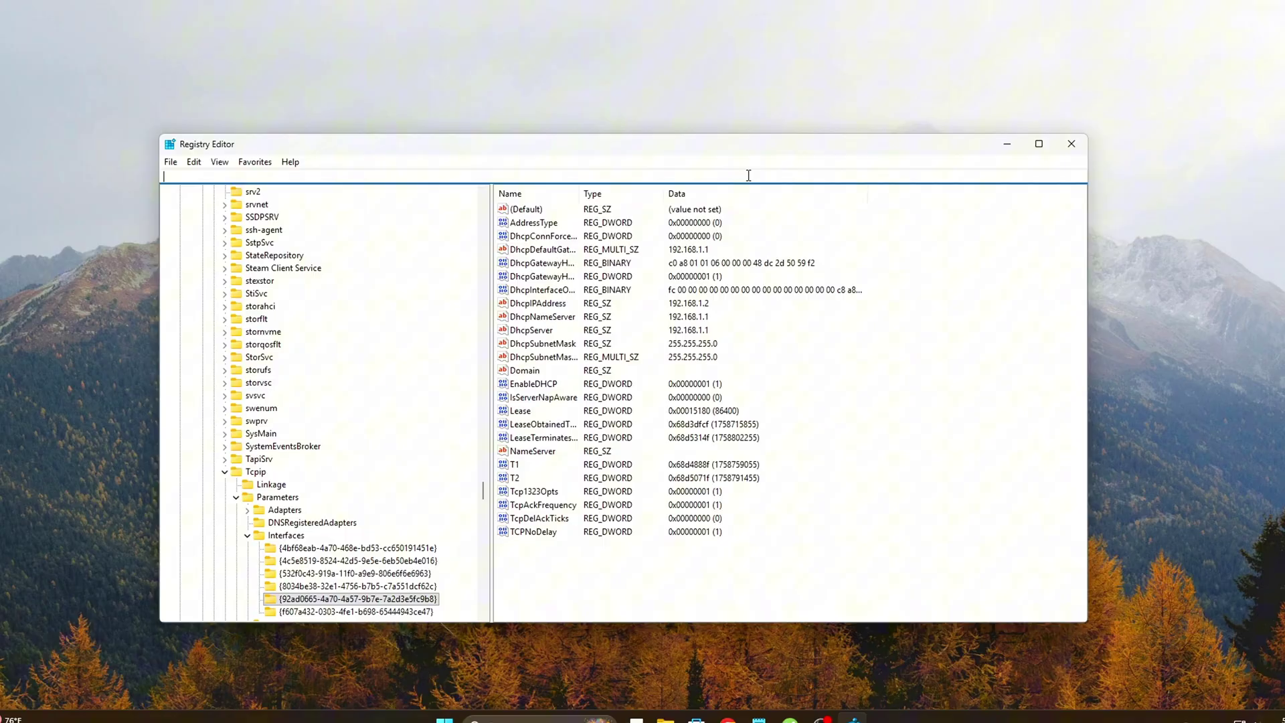
key(Return)
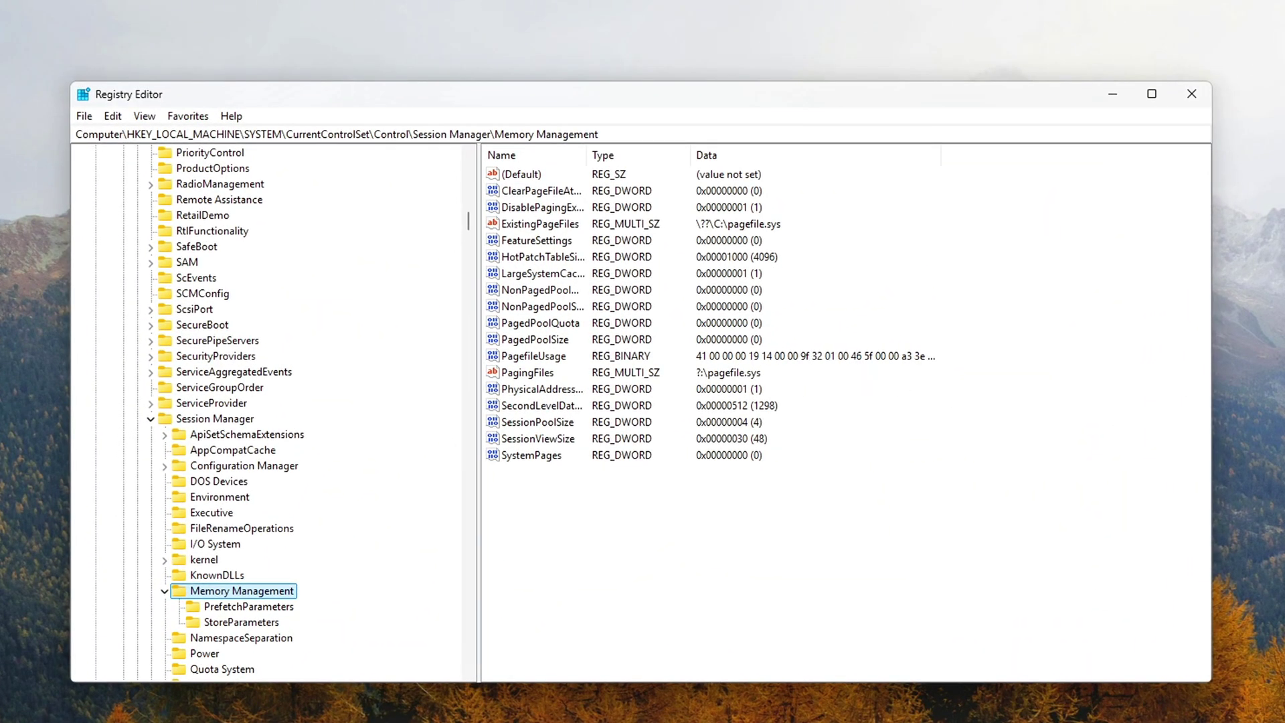
Set the DisableCompression value data to 1
click(841, 674)
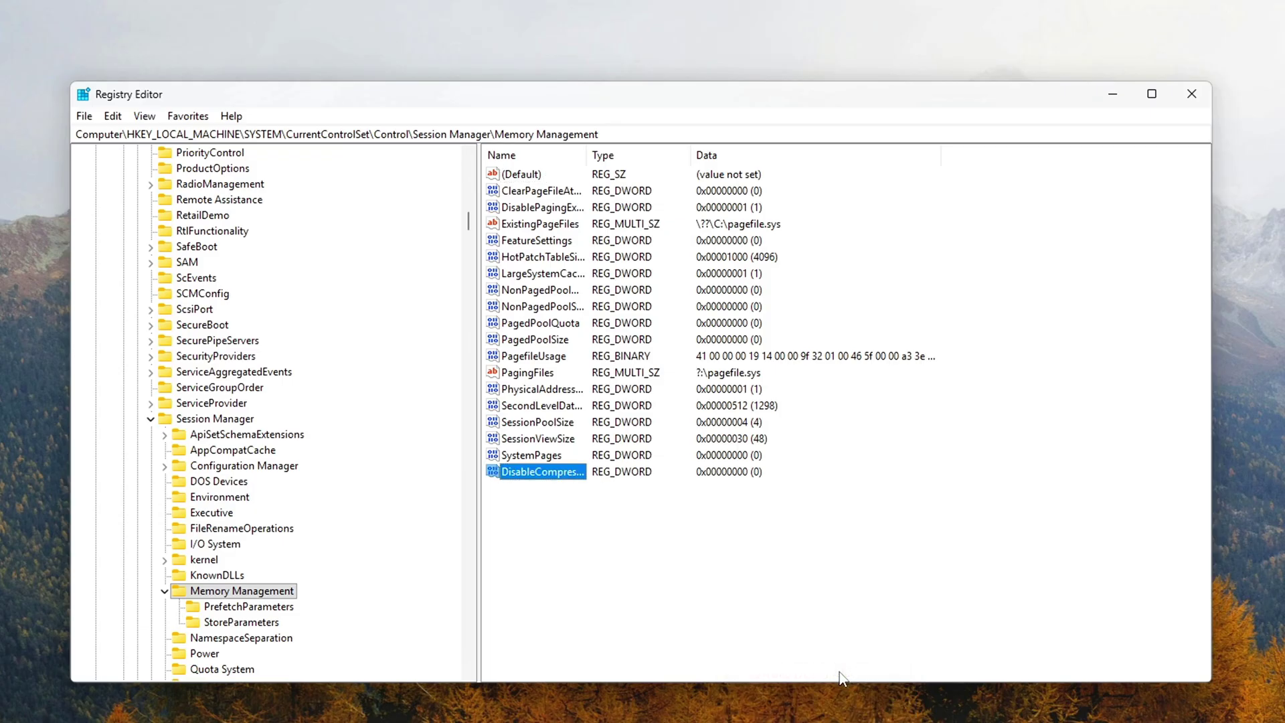
key(Return)
text(1)
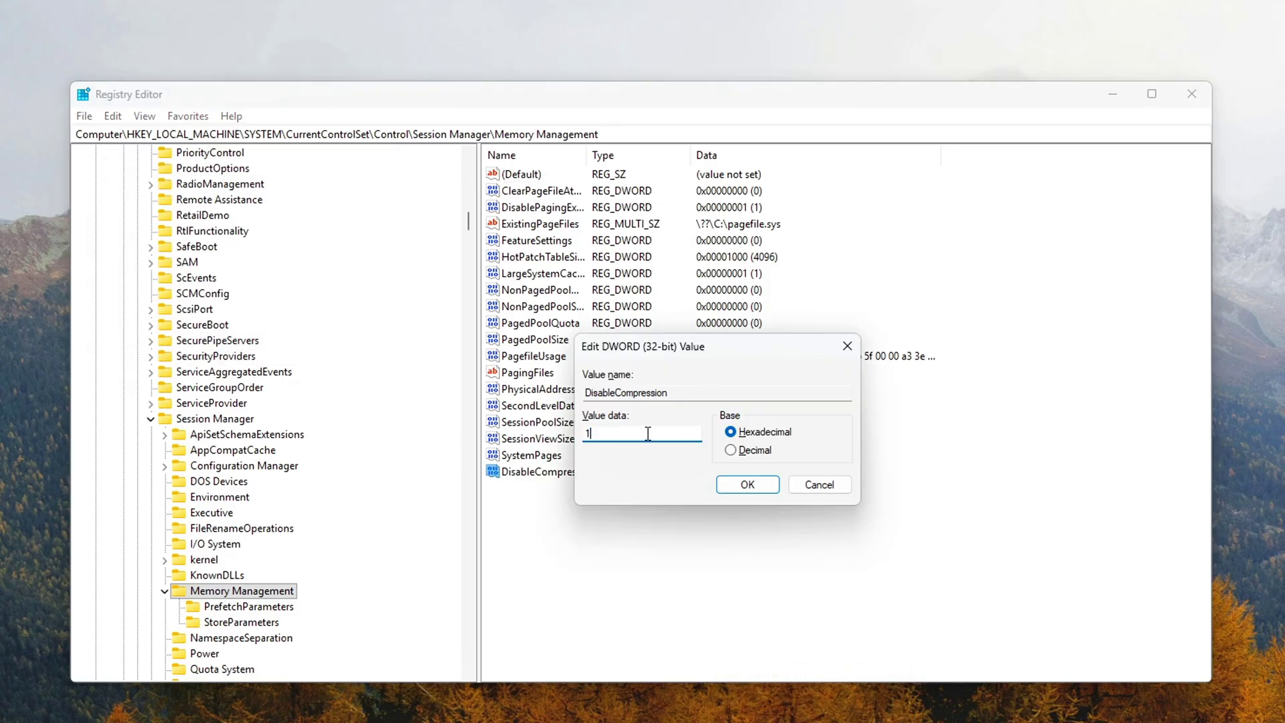
click(748, 484)
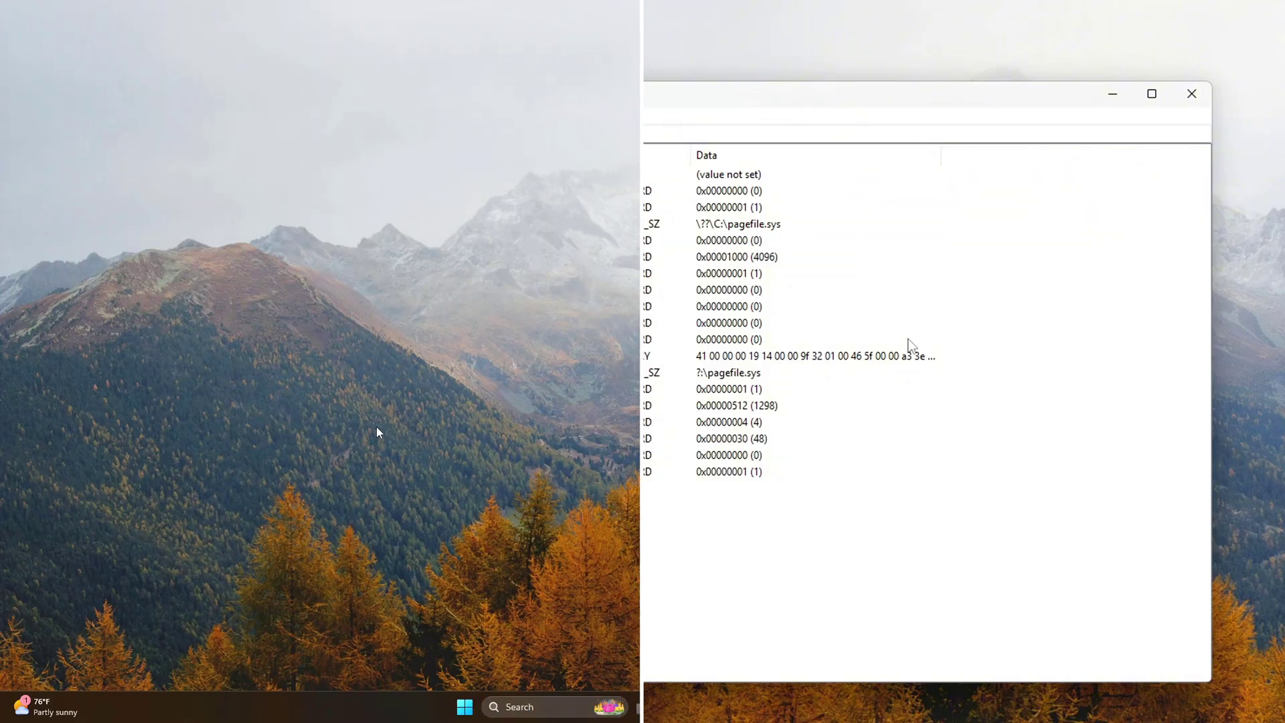
Run Disable-MMAgent -mc in an administrator PowerShell window
key(super)
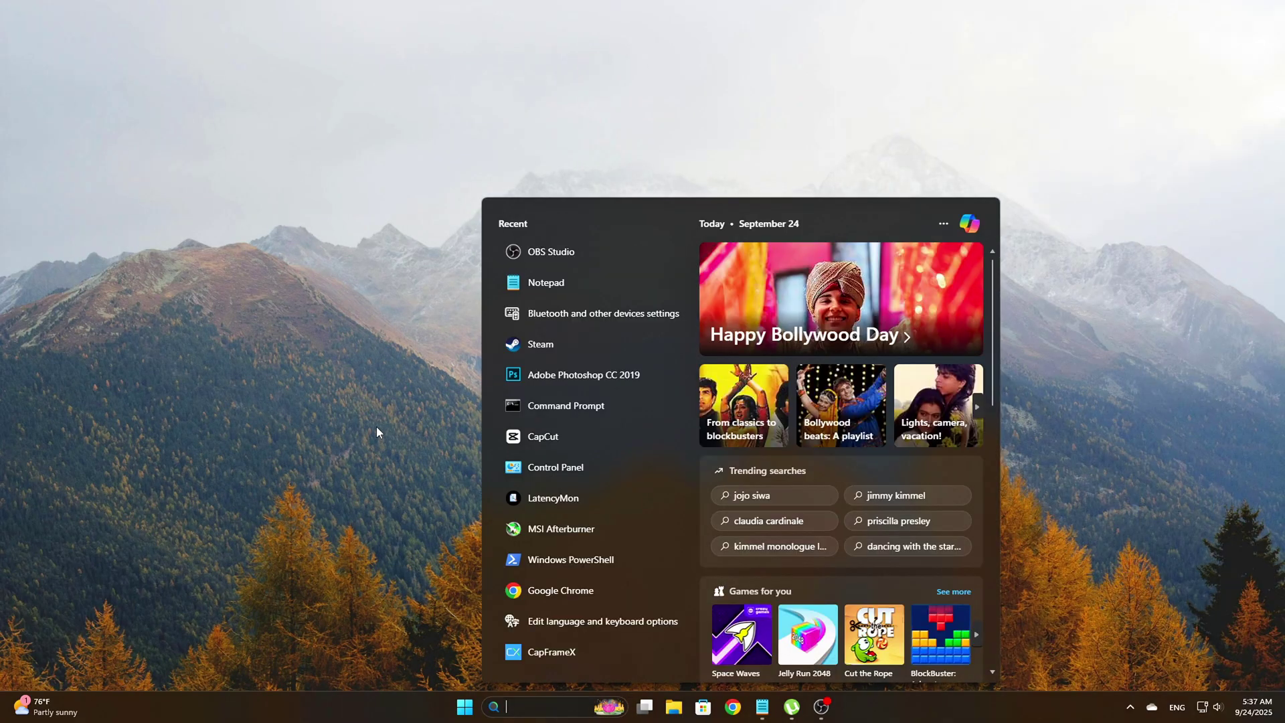
text(power)
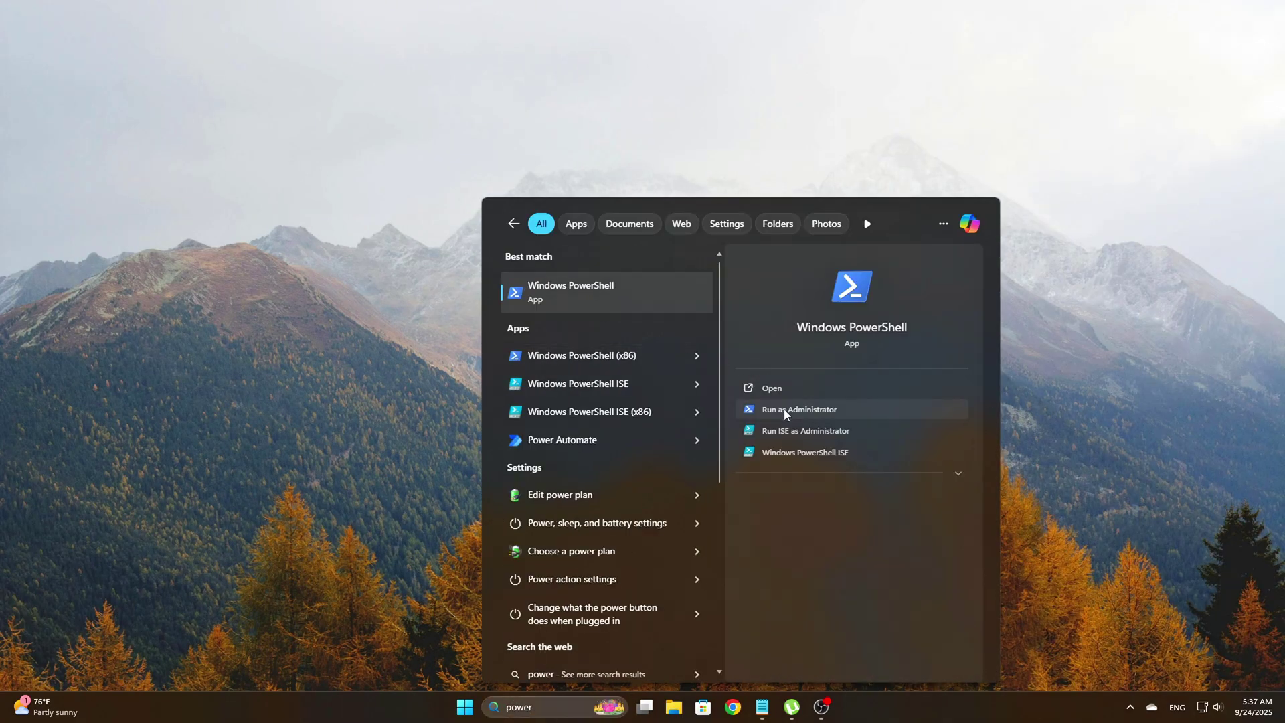
click(800, 409)
drag(388, 108, 569, 160)
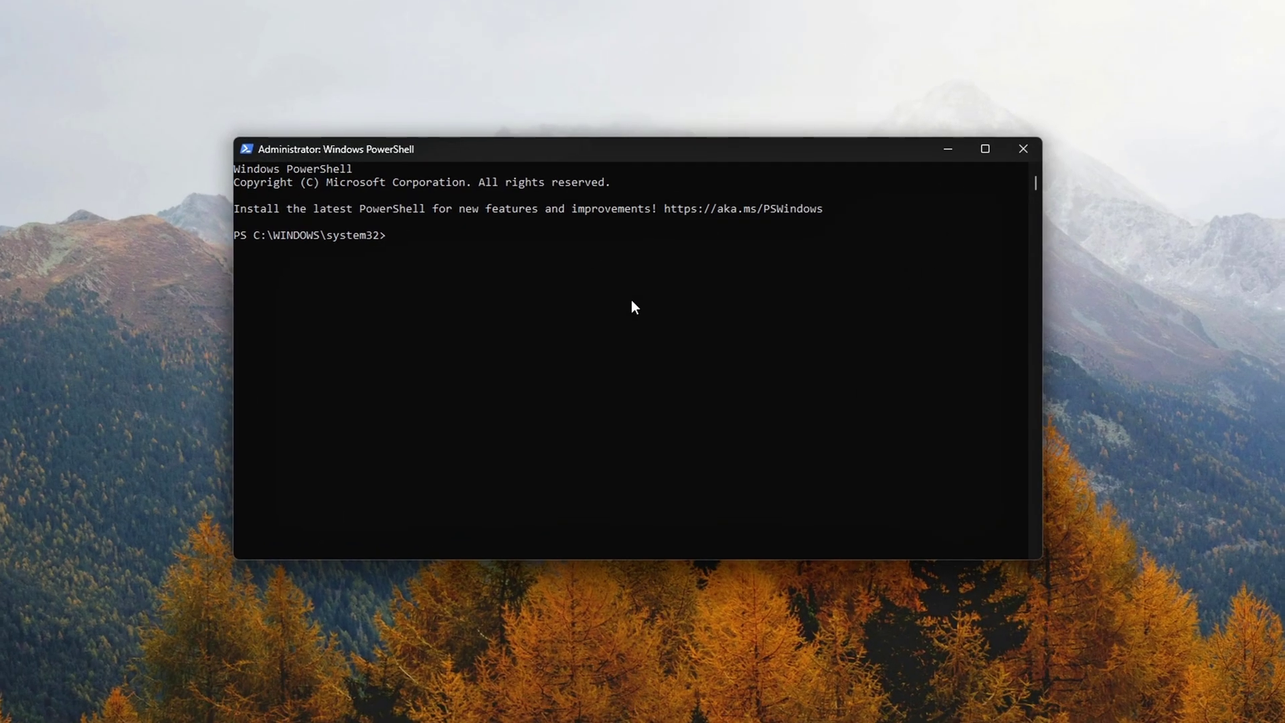
text(powershell -command "Disable-MMAgent -mc")
key(Return)
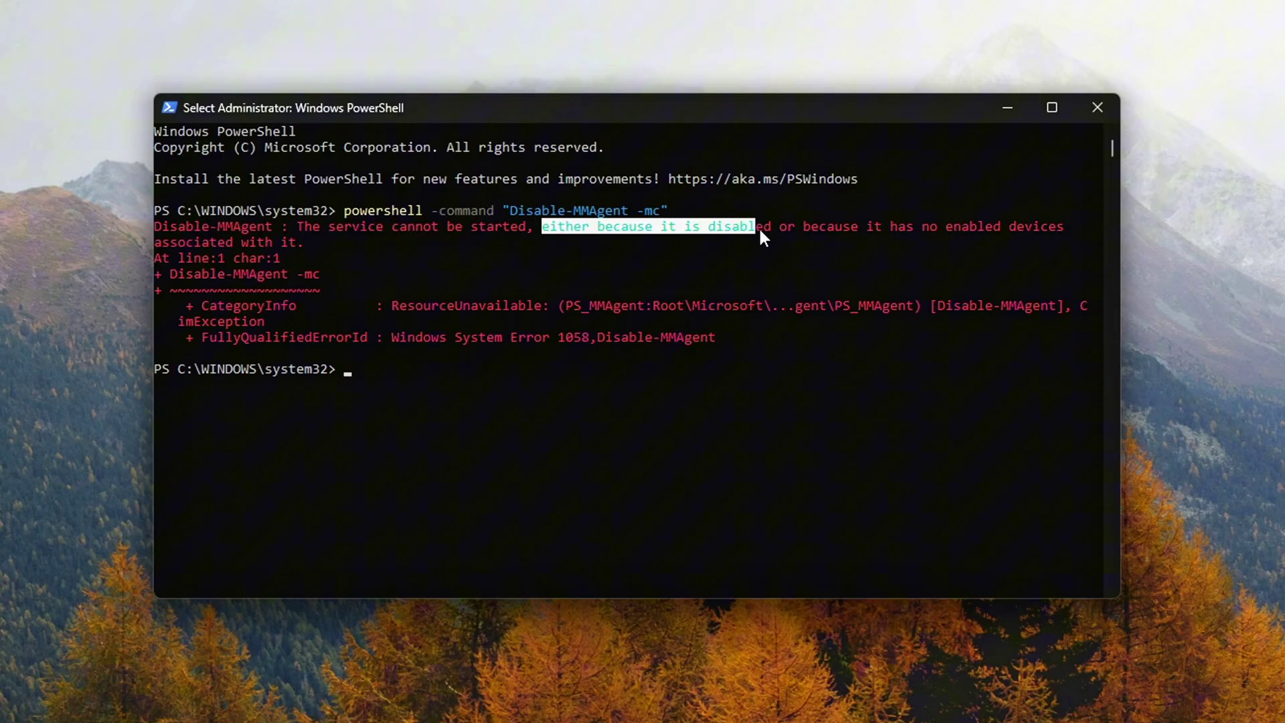
Clear the error output with cls and close PowerShell
drag(761, 231, 994, 230)
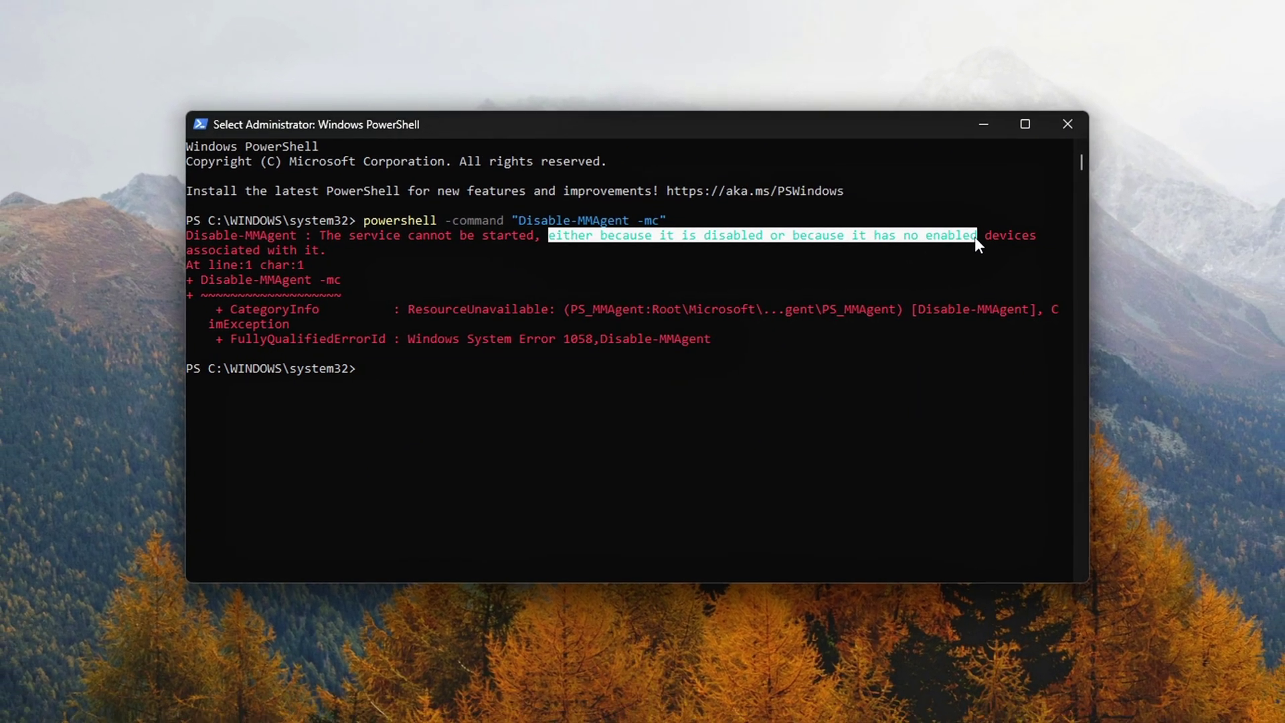
click(870, 236)
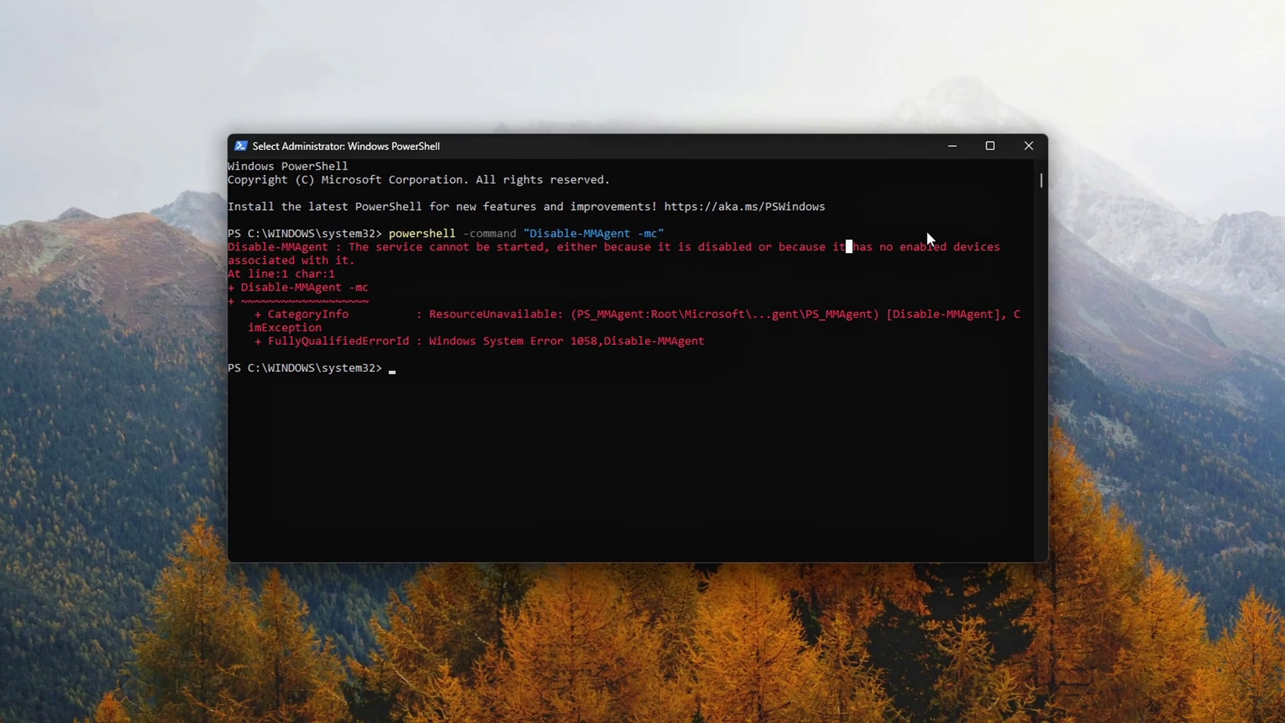
text(cls)
key(Return)
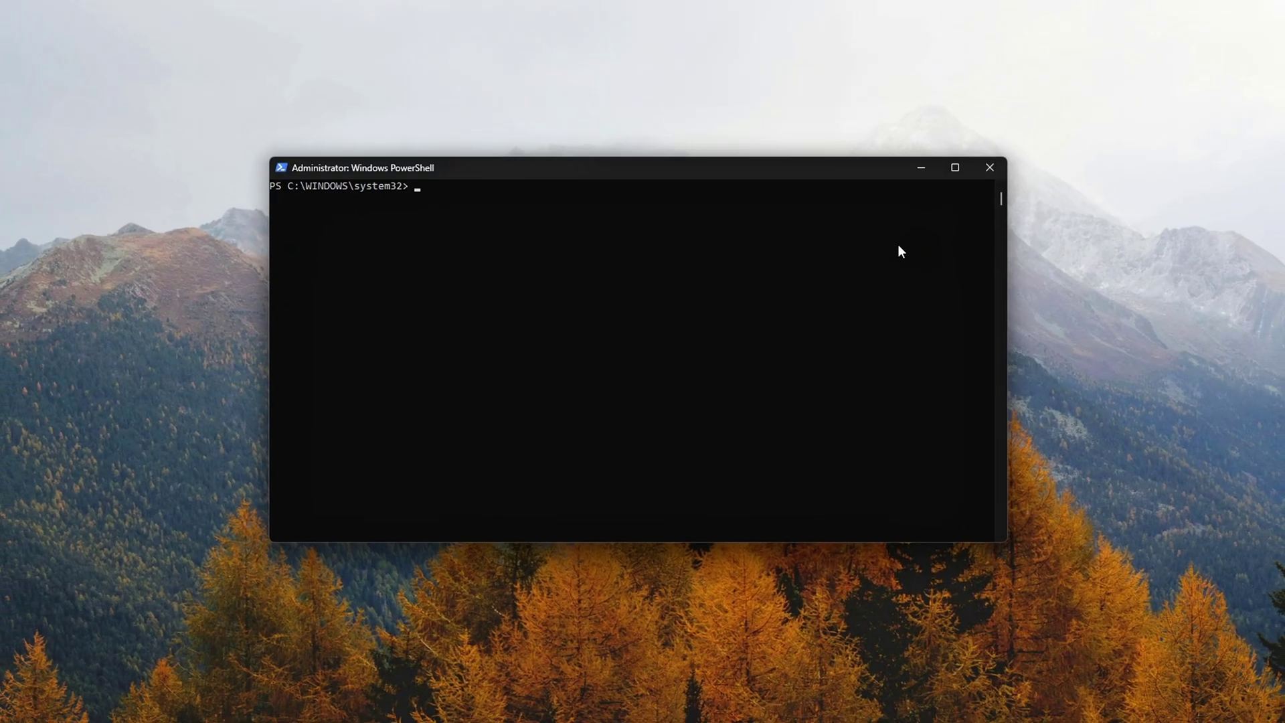
click(990, 168)
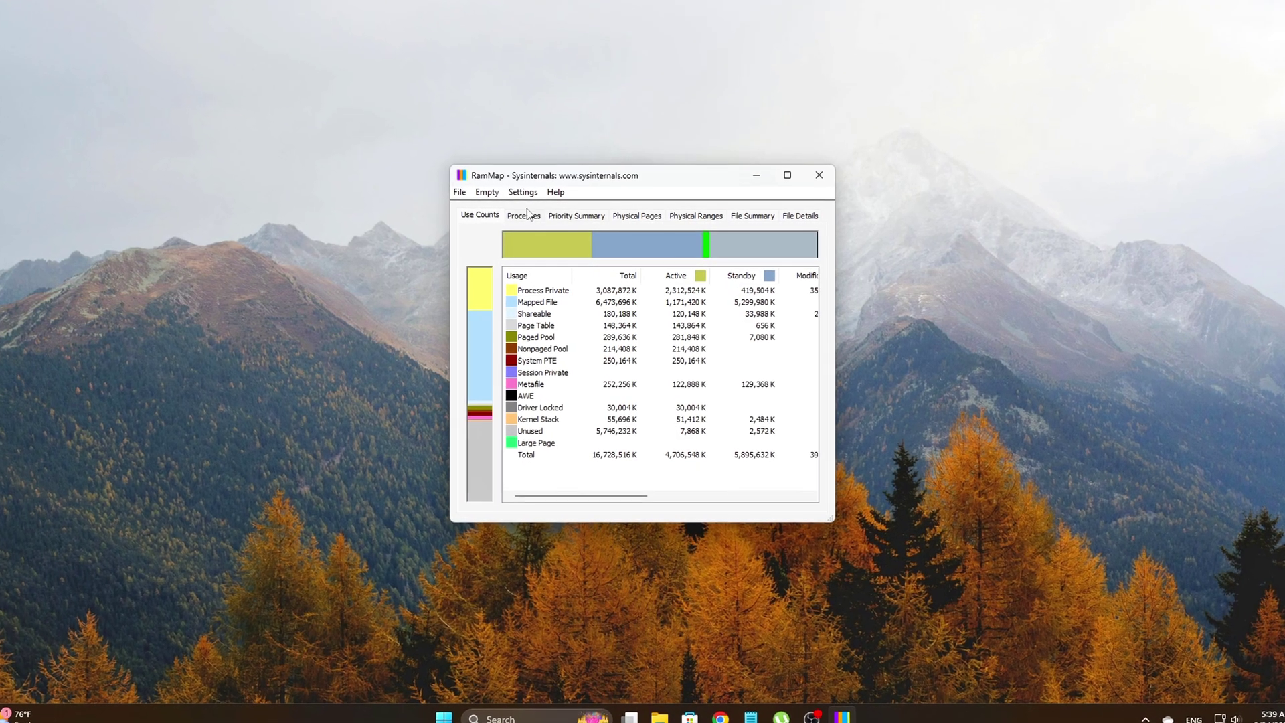
Choose Empty Standby List from RAMMap's Empty menu, then reopen the menu
click(487, 193)
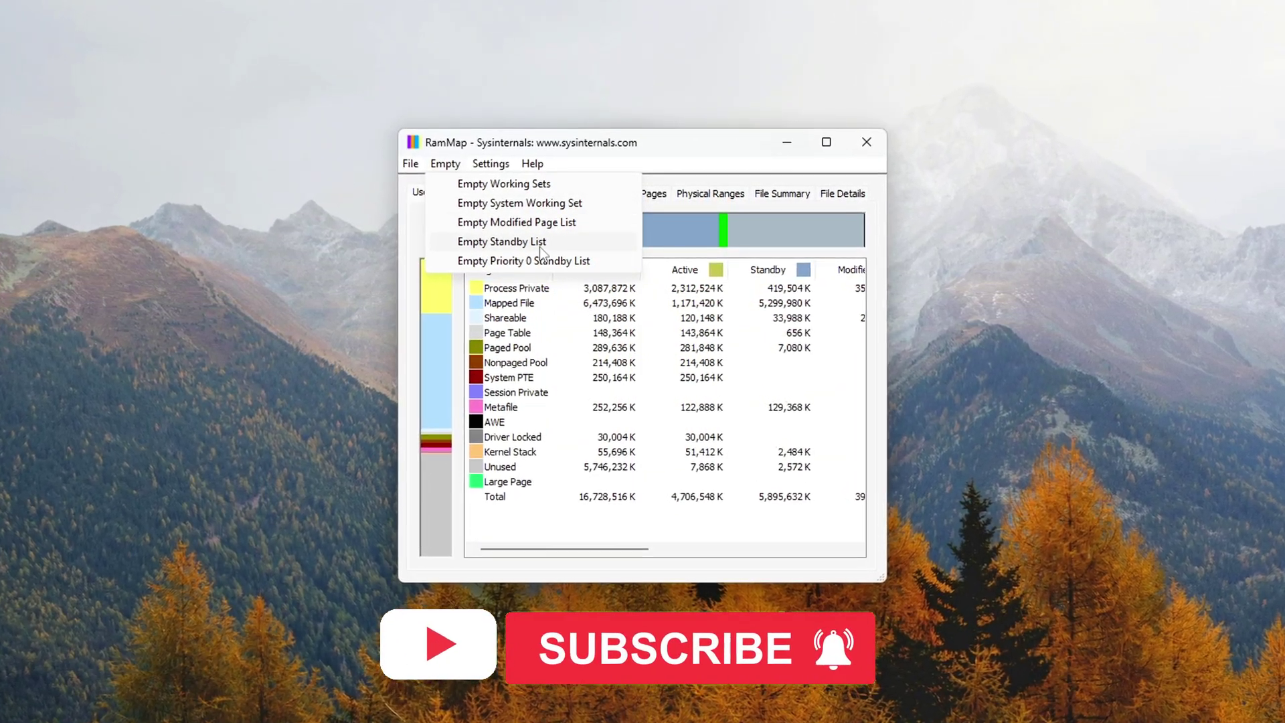
click(526, 241)
click(441, 161)
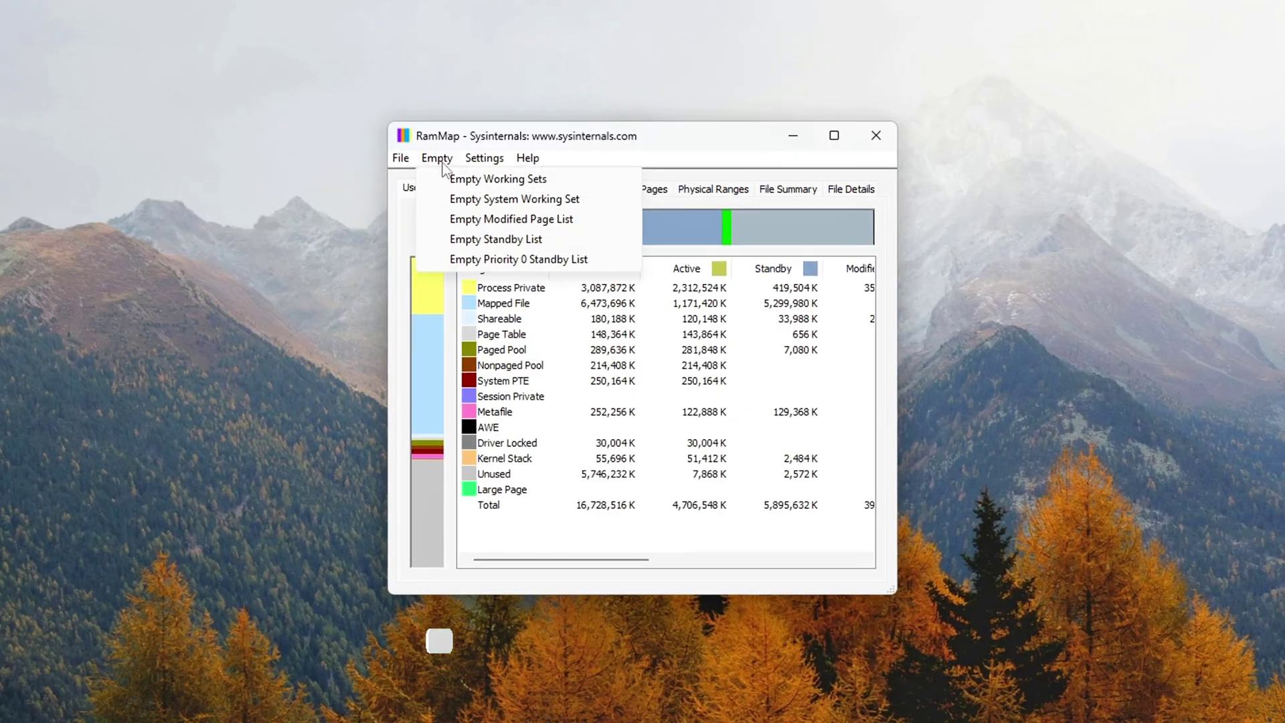
click(475, 201)
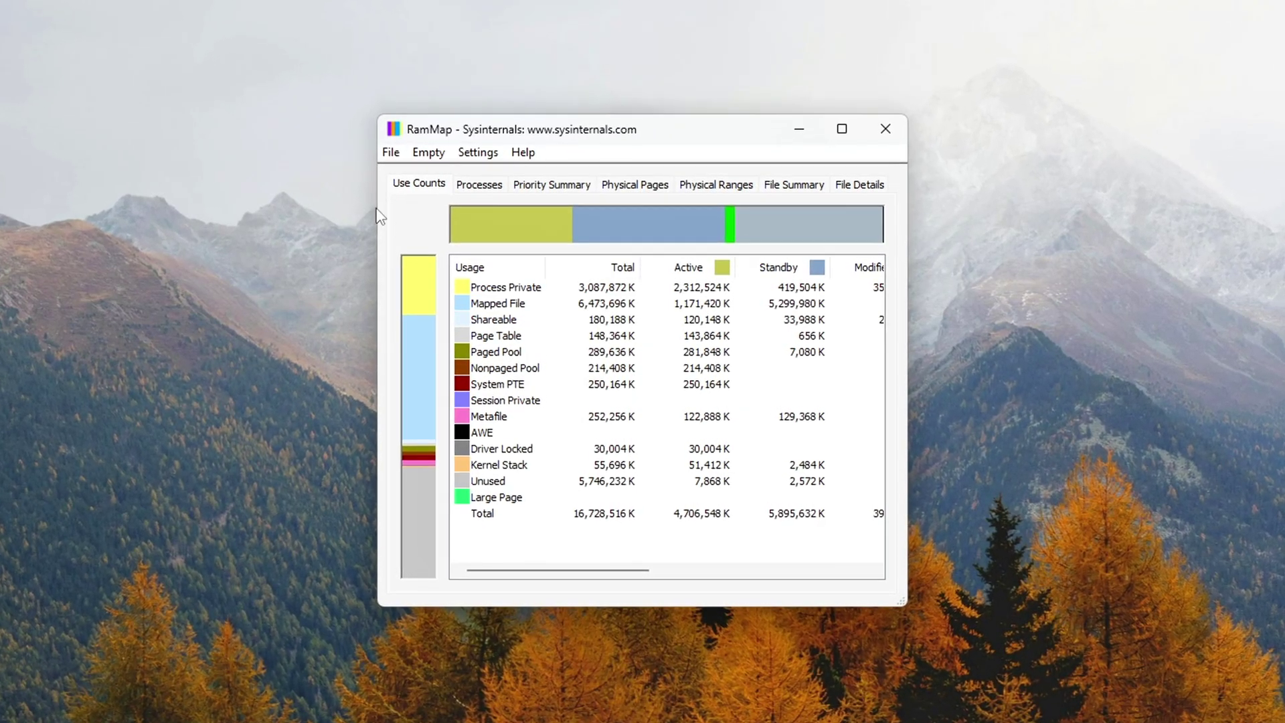
click(433, 155)
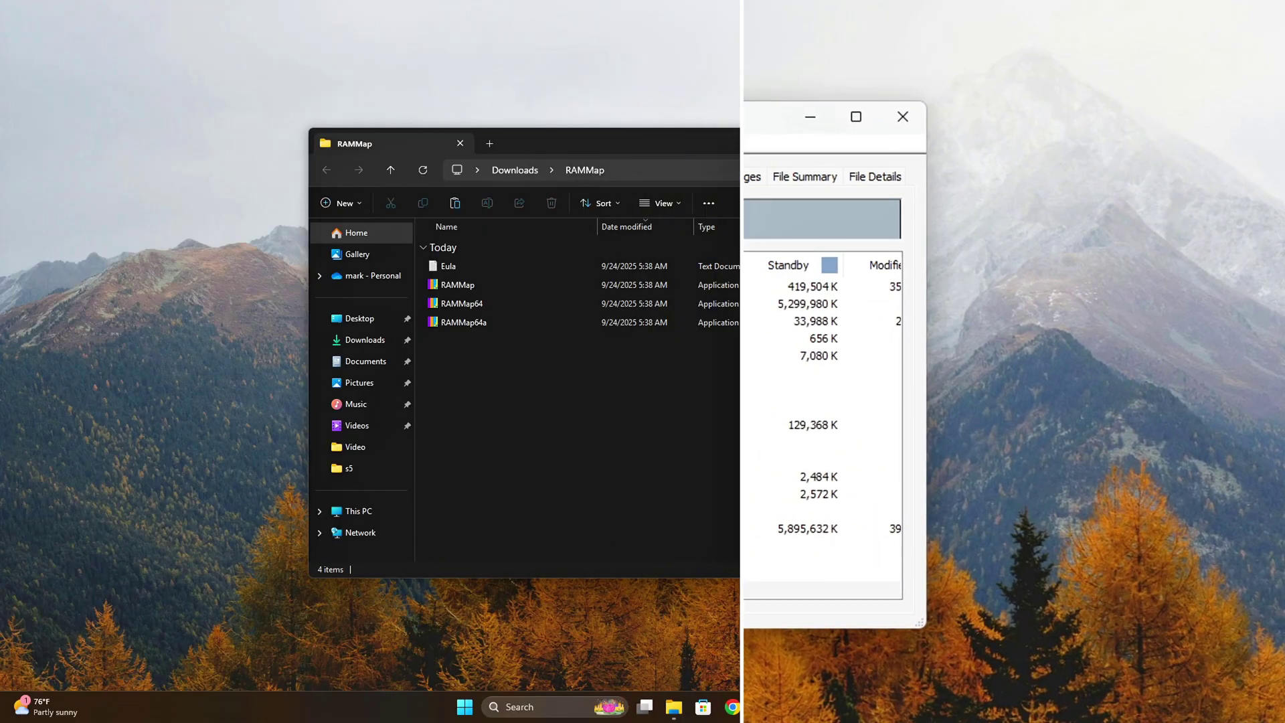
Show the RAMMap folder's files as icons and run RAMMap64 from its context menu
key(ctrl+shift+4)
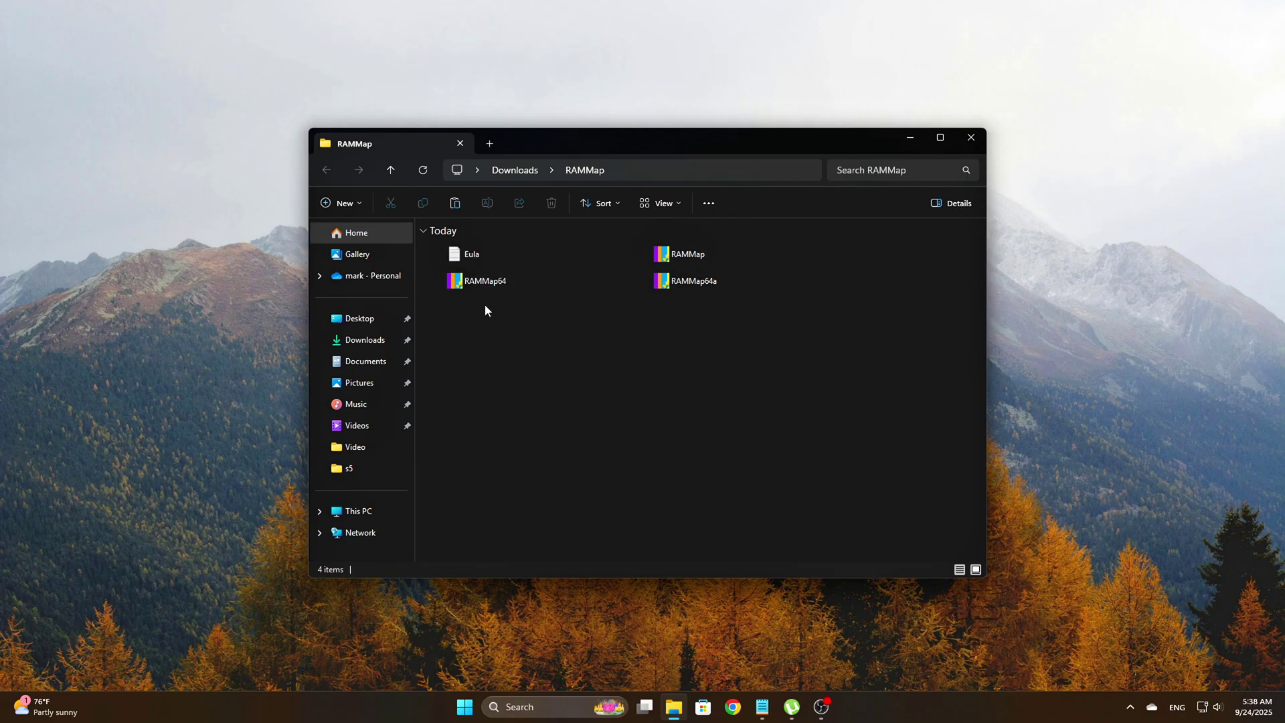
right_click(505, 280)
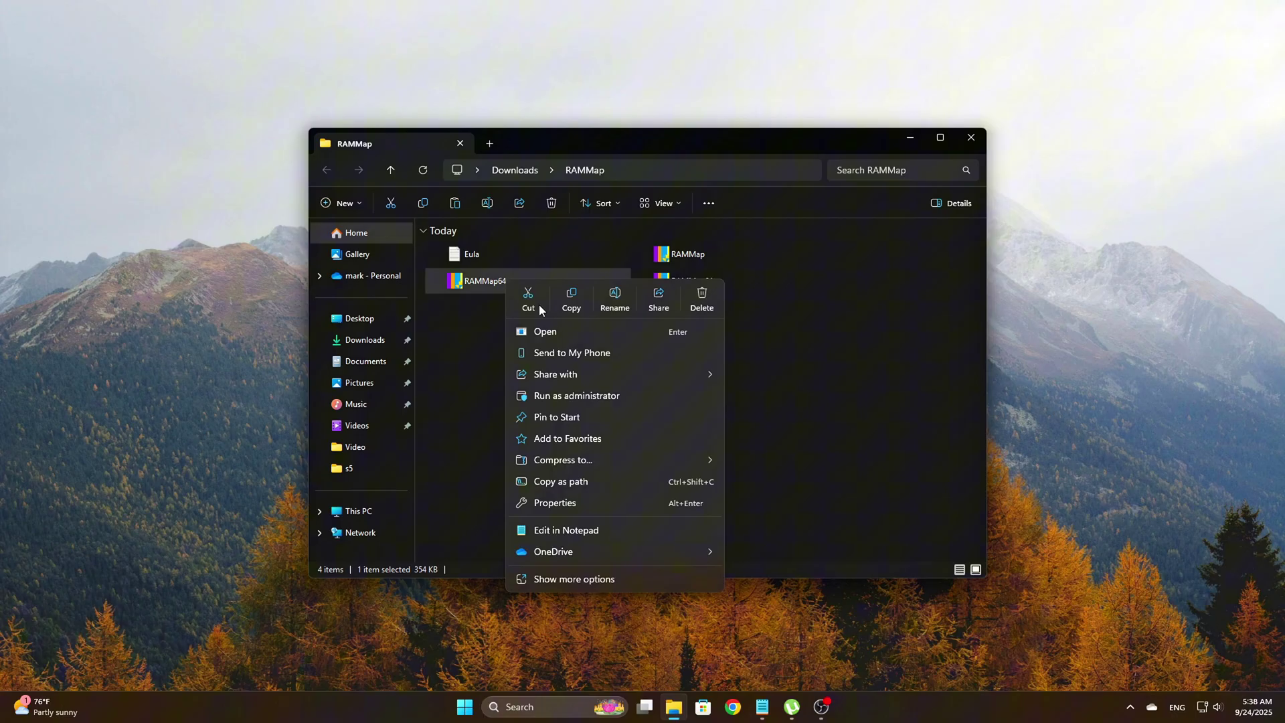
click(590, 394)
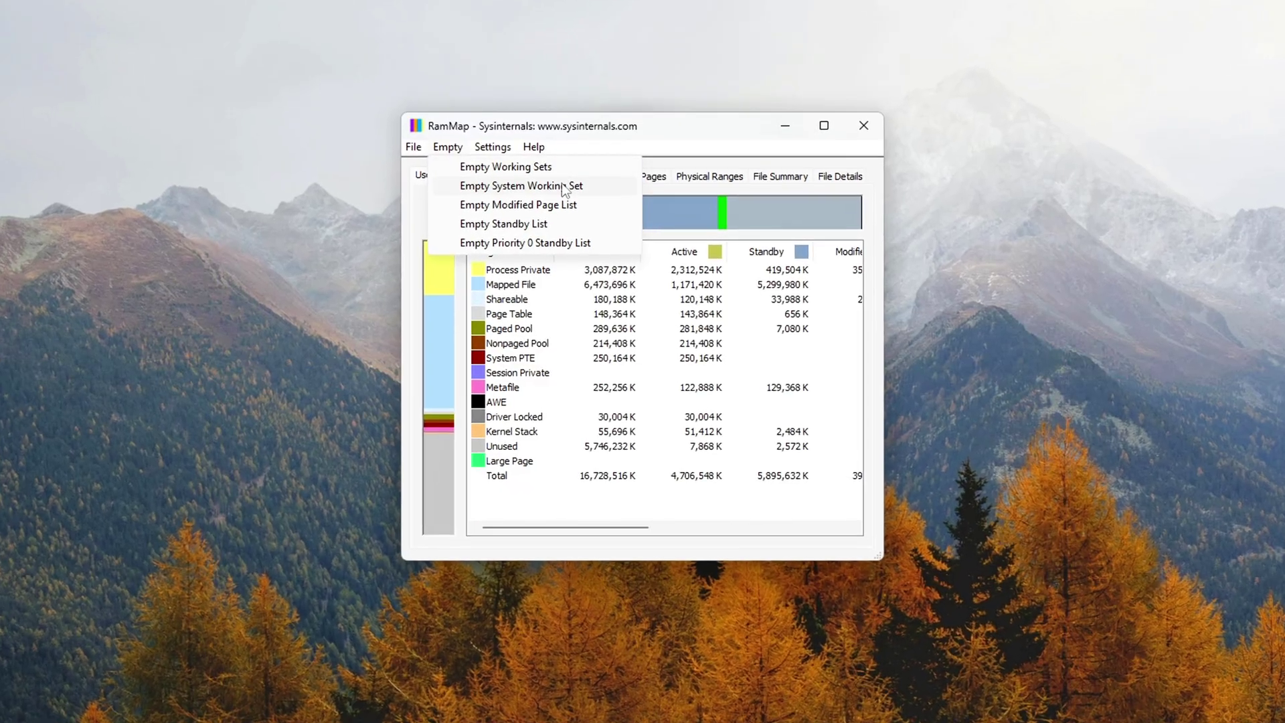
Choose Empty Standby List in RAMMap, then reopen the Empty menu
click(529, 224)
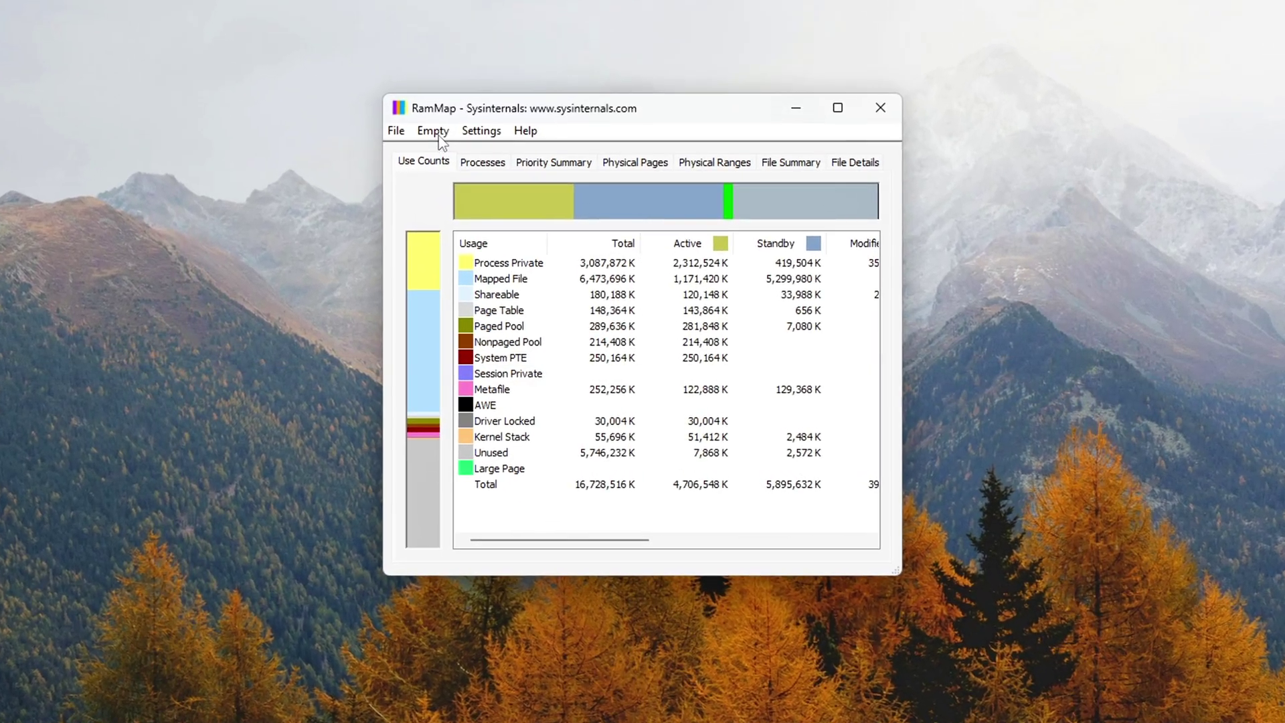
click(439, 134)
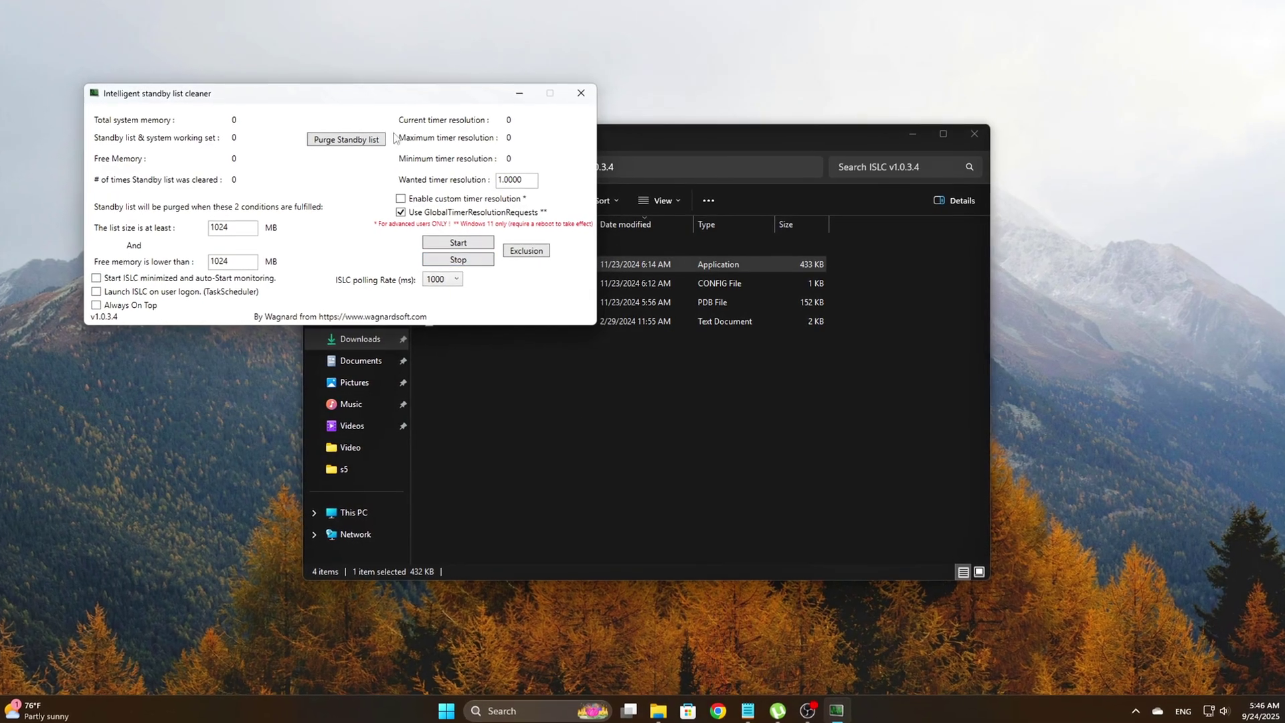
Centre ISLC, enable custom timer resolution and set wanted timer resolution to 0.0000
drag(387, 99, 704, 279)
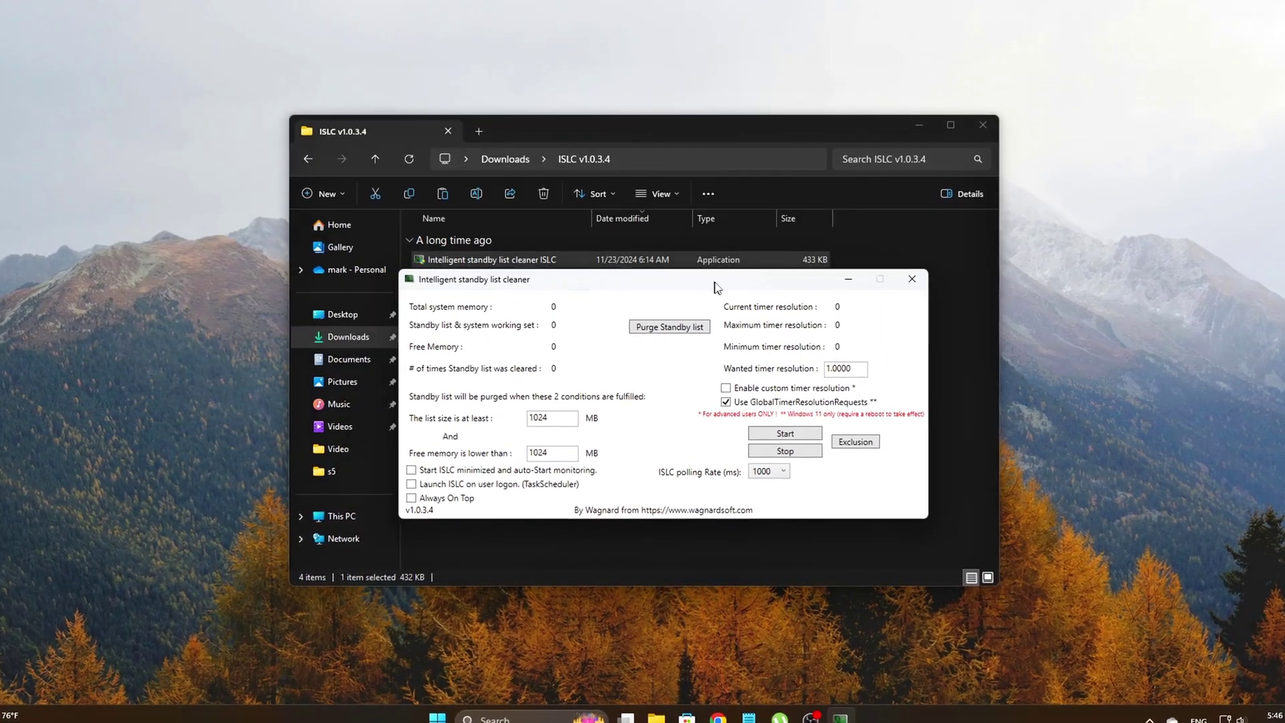
click(550, 455)
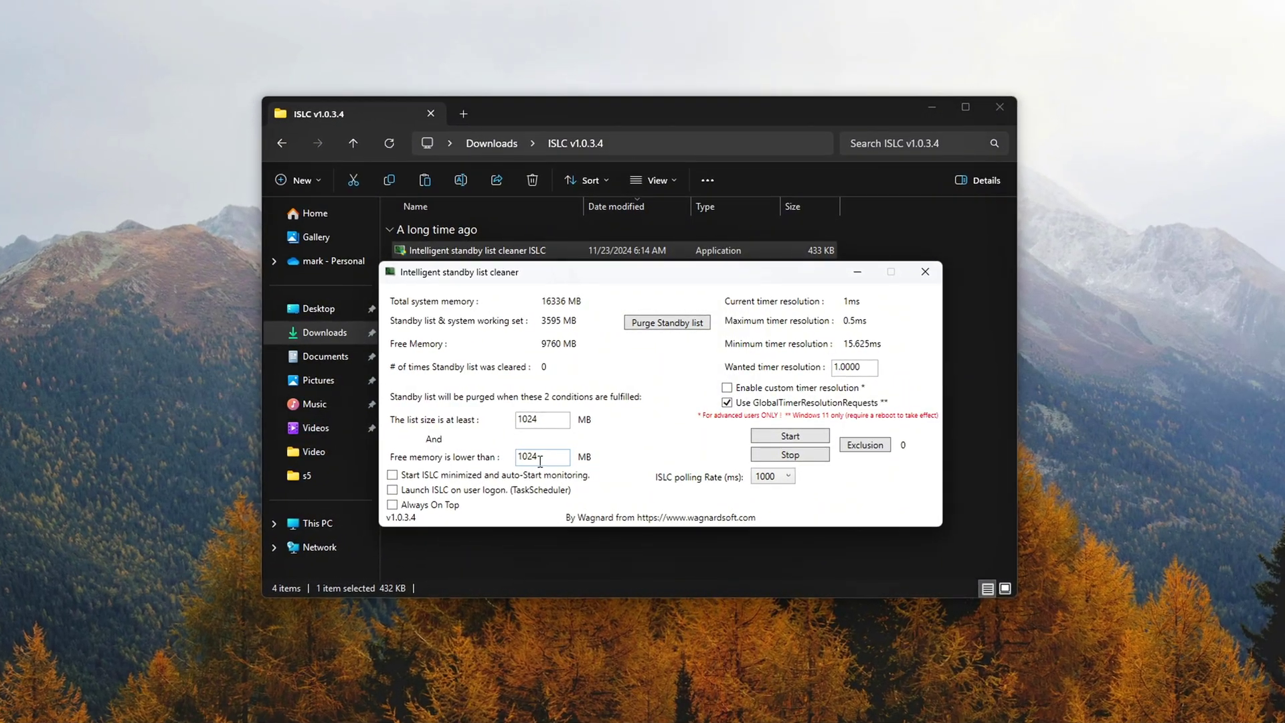
double_click(545, 462)
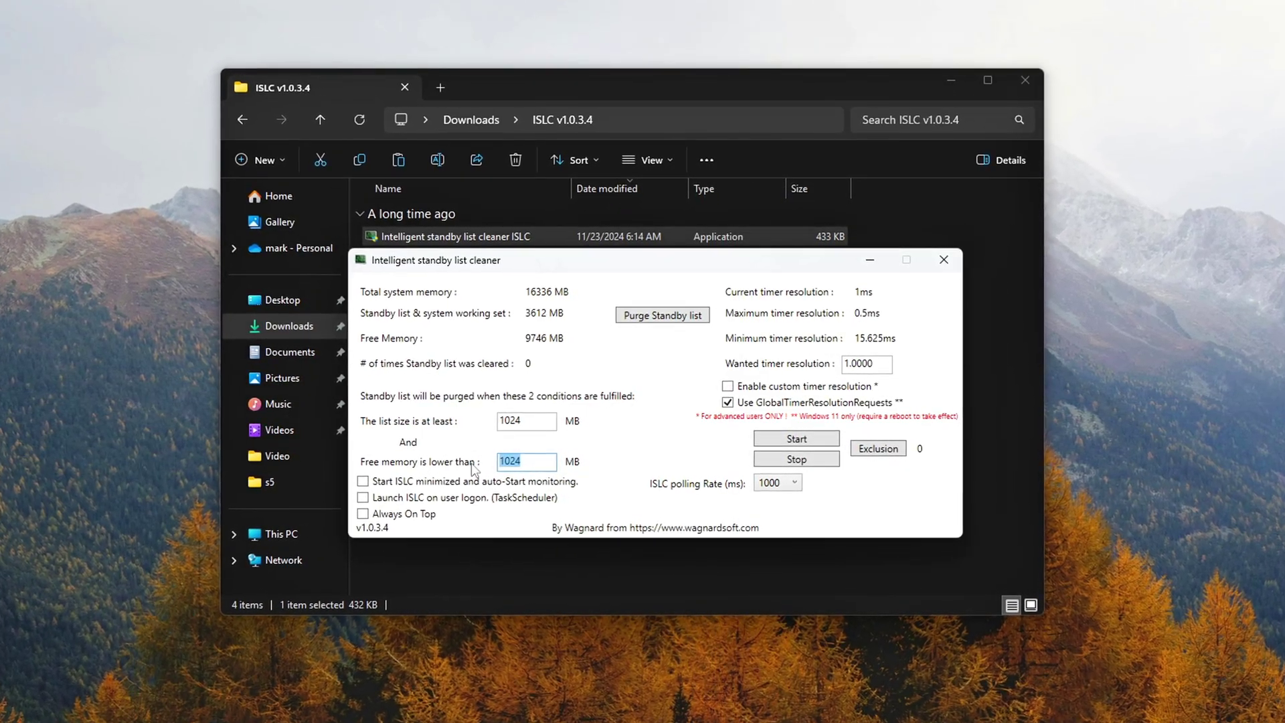
double_click(872, 362)
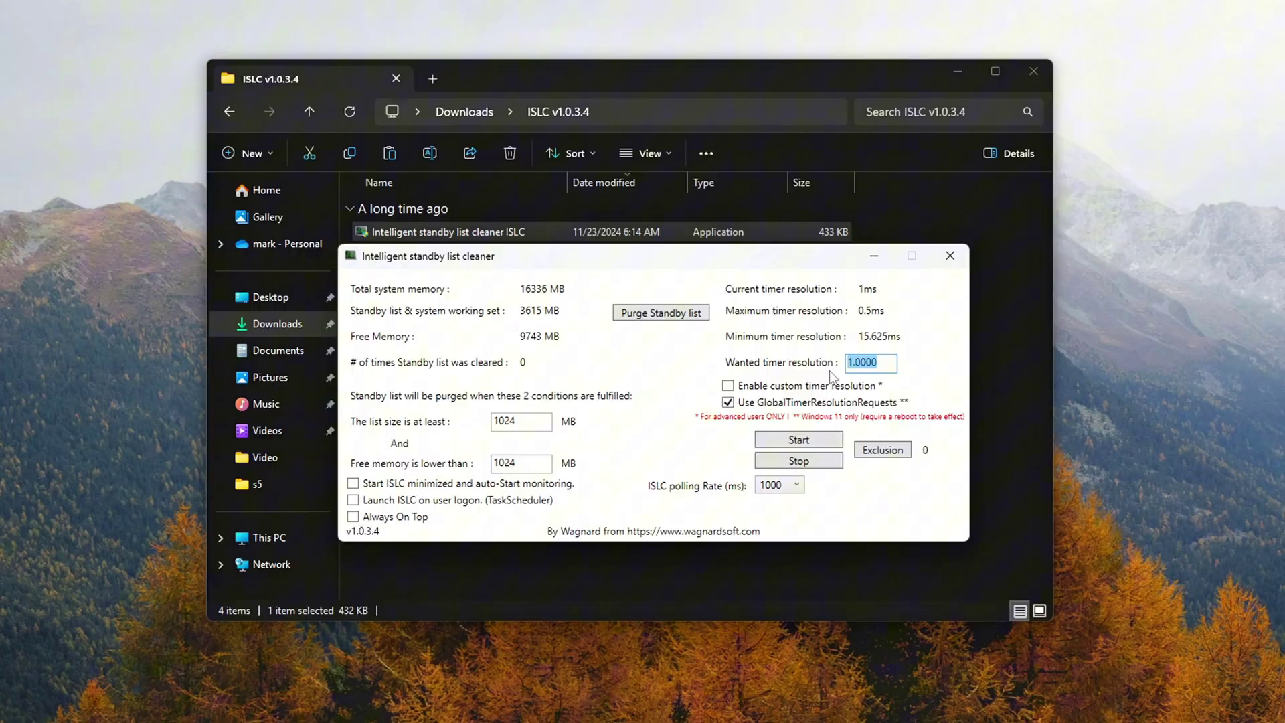
key(Tab)
key(space)
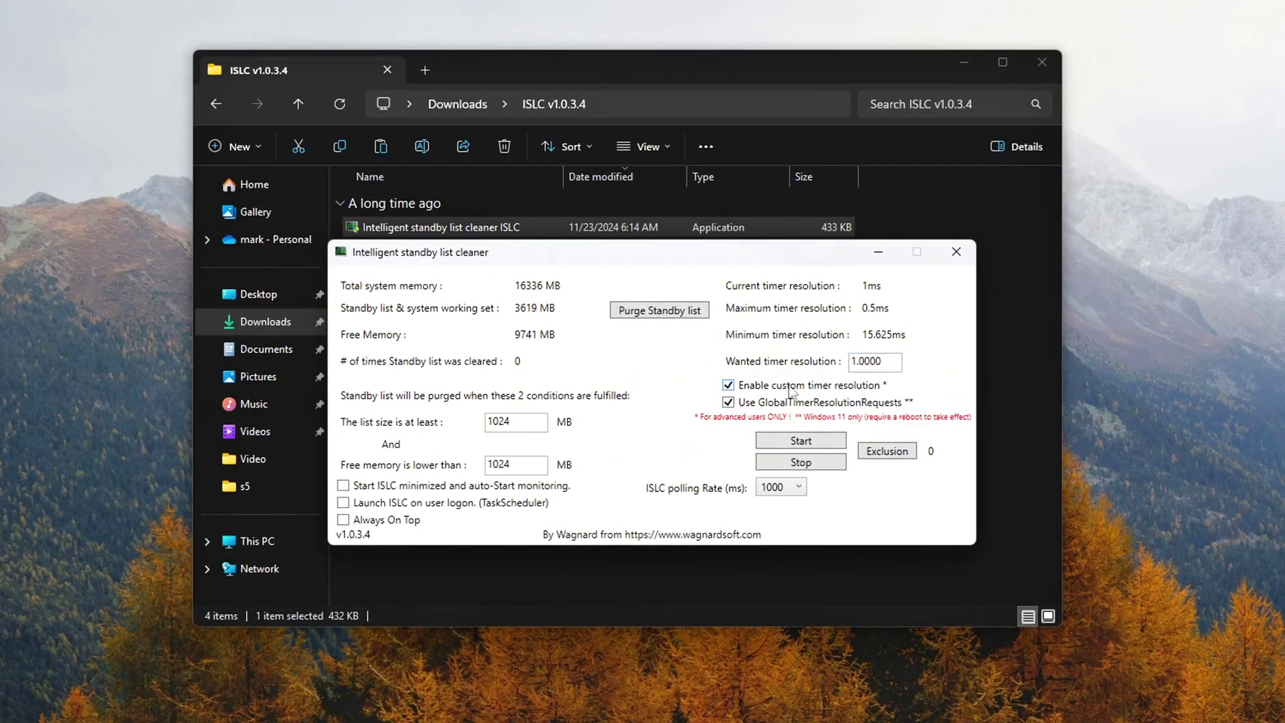
click(854, 362)
key(Delete)
text(0)
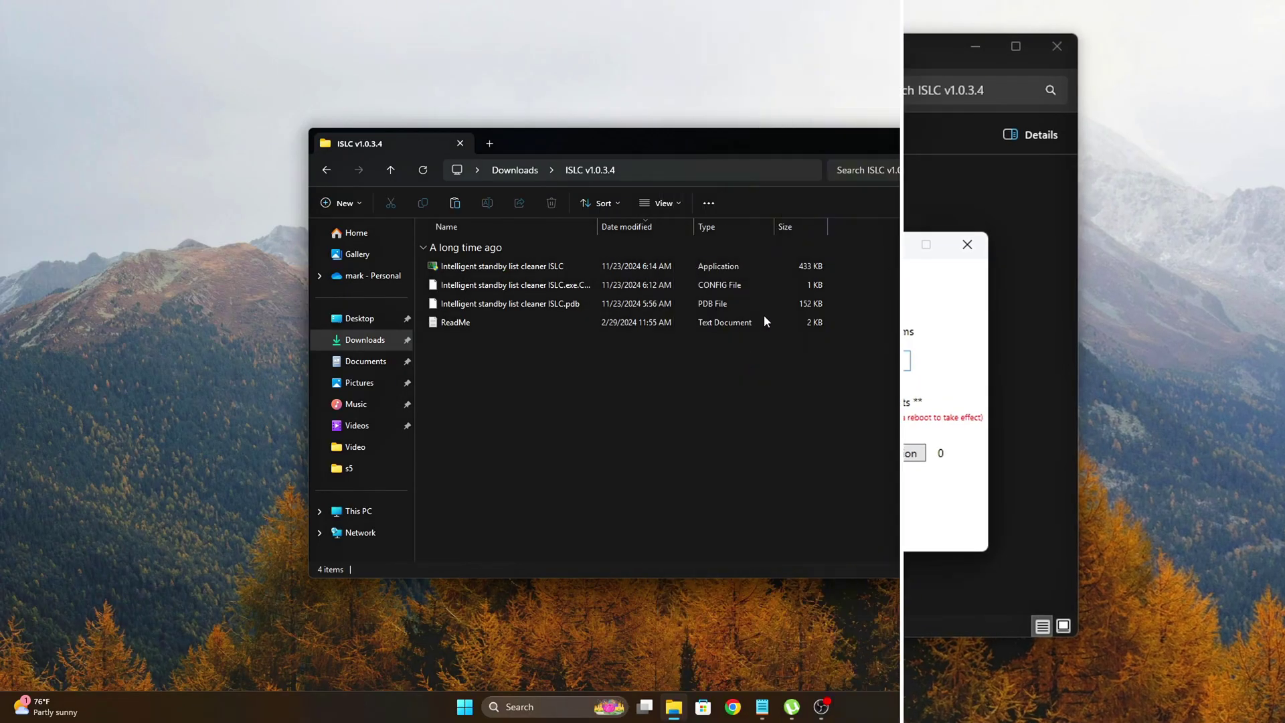
Launch Intelligent standby list cleaner as administrator from the ISLC v1.0.3.4 folder, placing it over Explorer
click(468, 266)
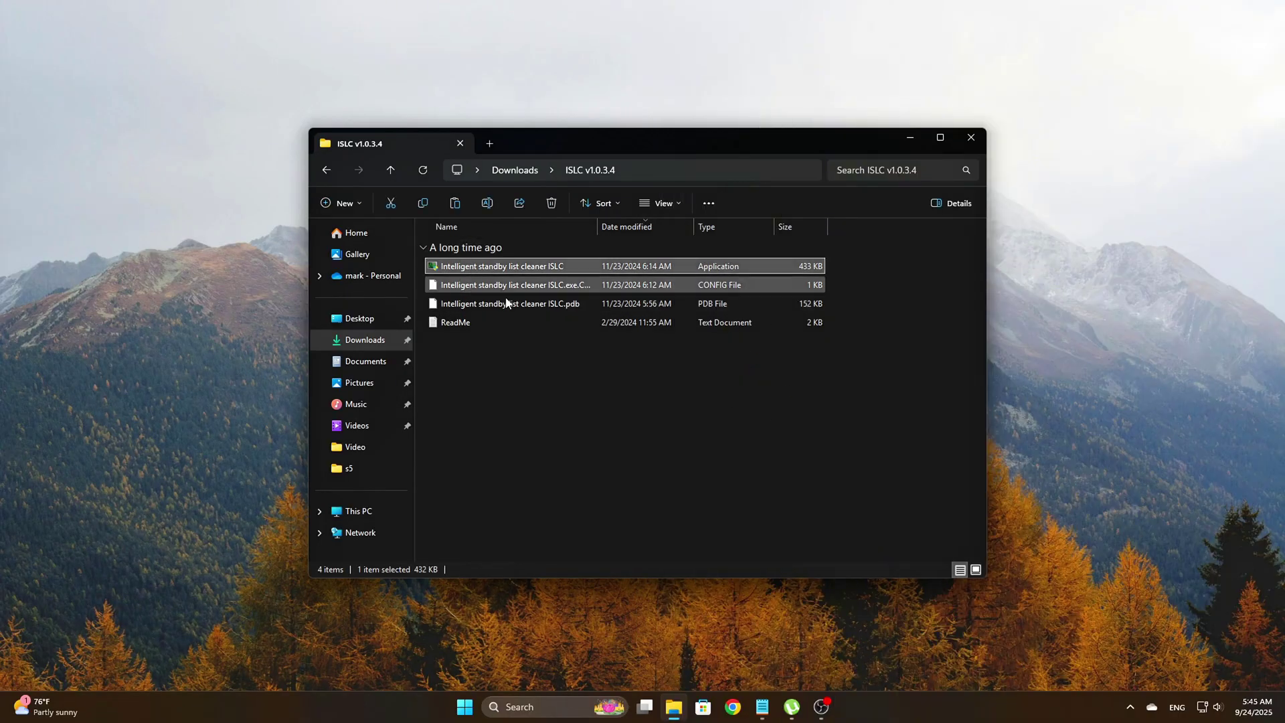
right_click(539, 269)
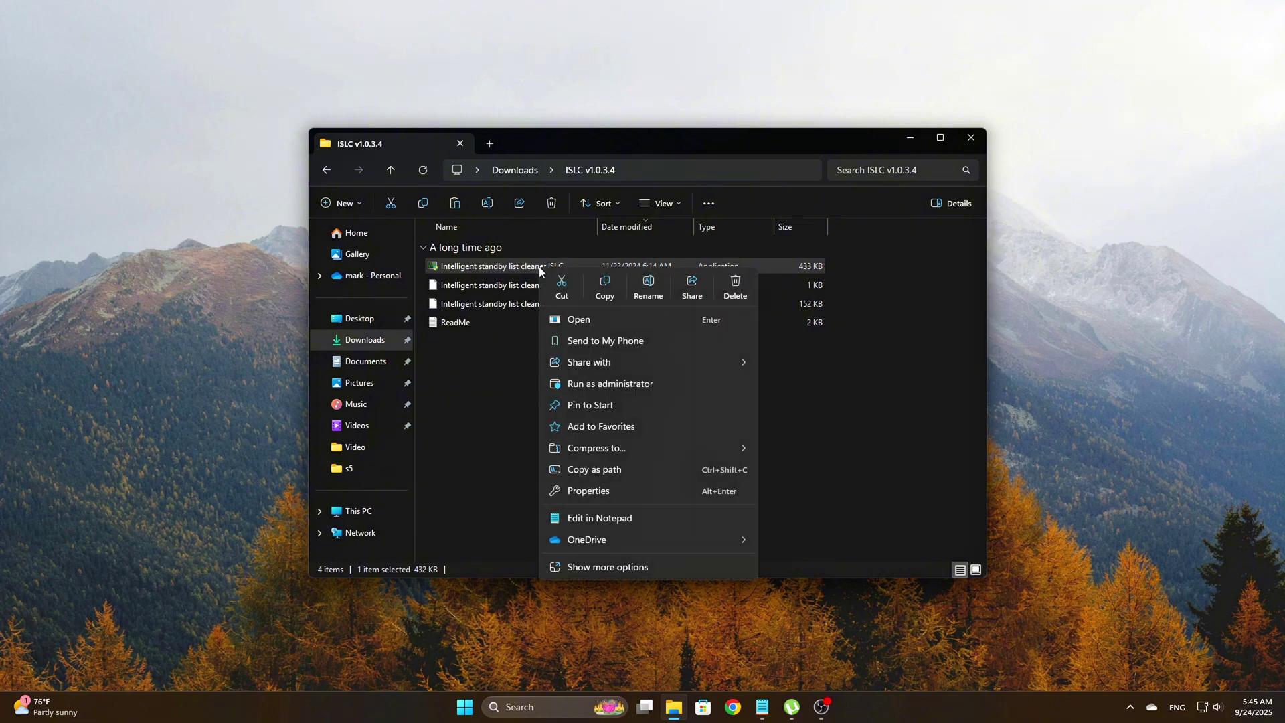
click(601, 384)
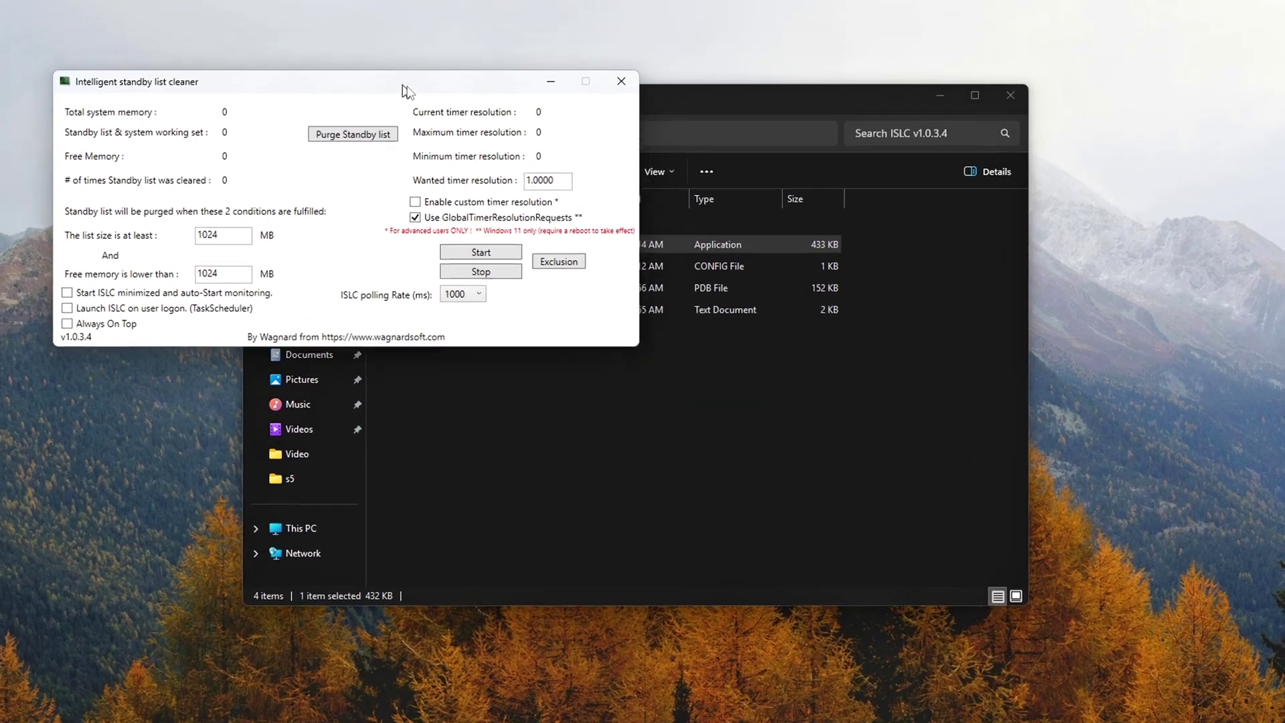
drag(405, 91, 713, 252)
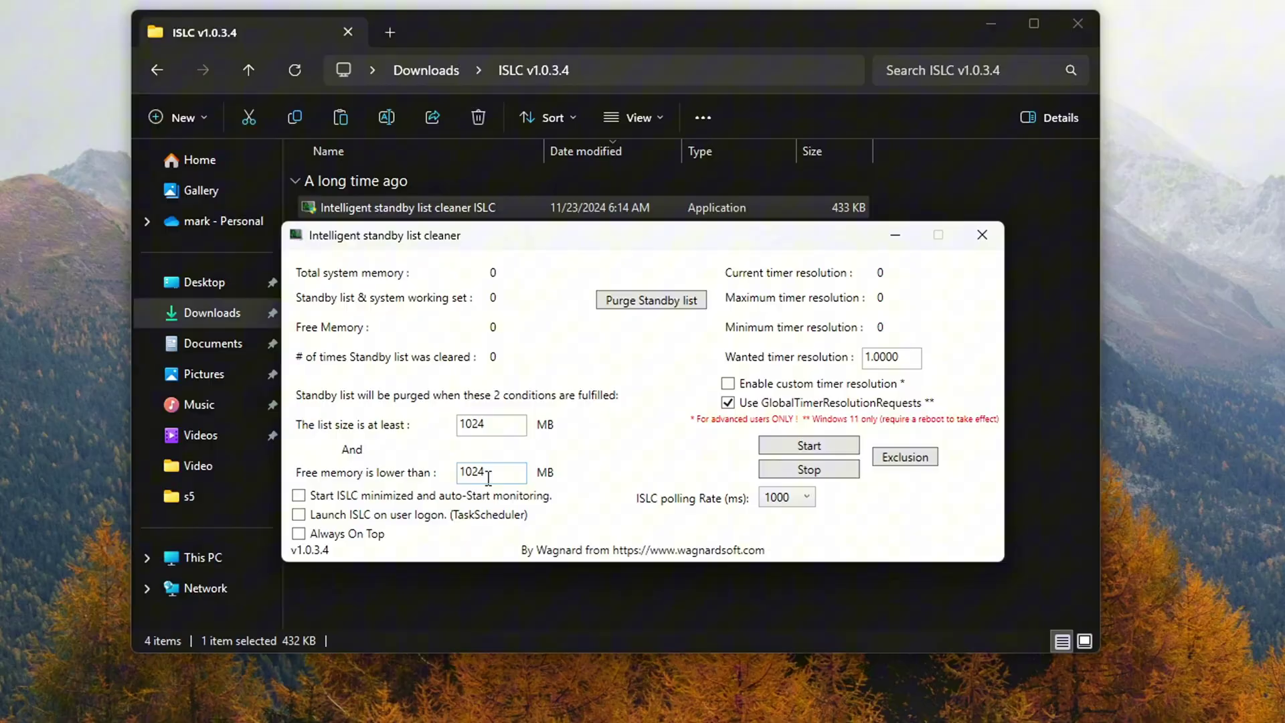
Use 1024 MB purge thresholds and a custom 0.5 timer resolution, then start the cleaner
click(497, 474)
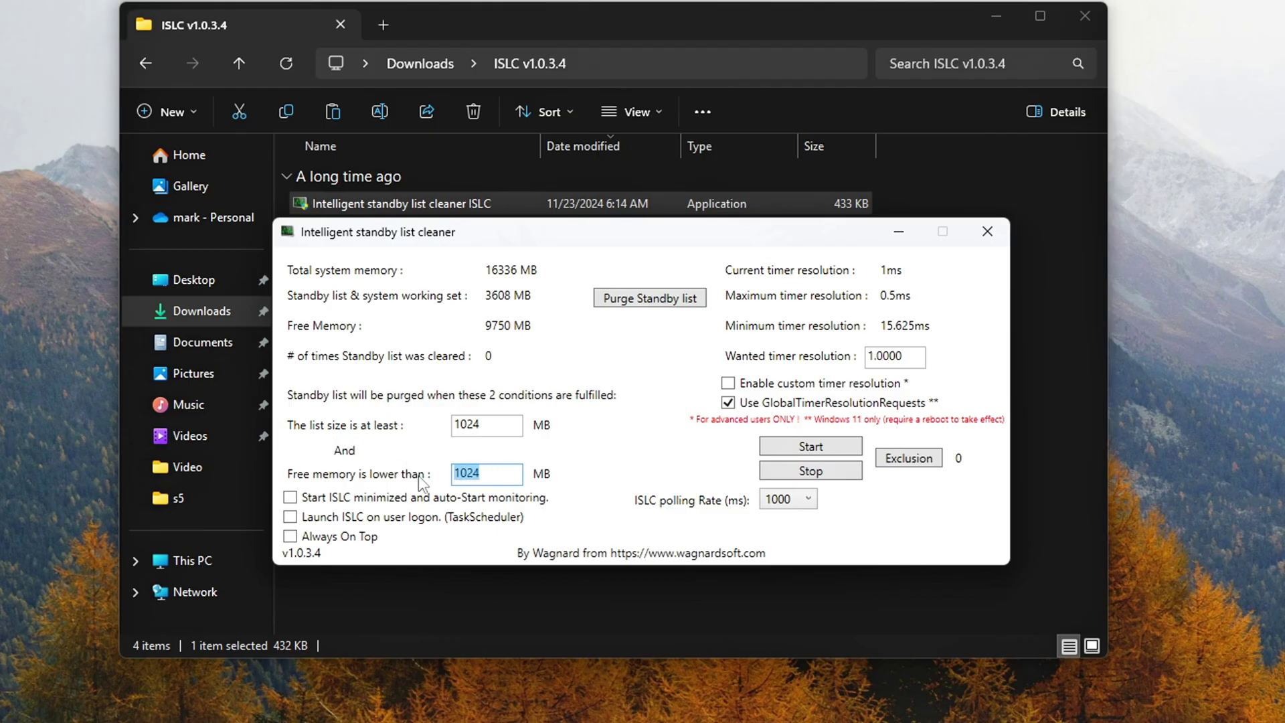
click(897, 355)
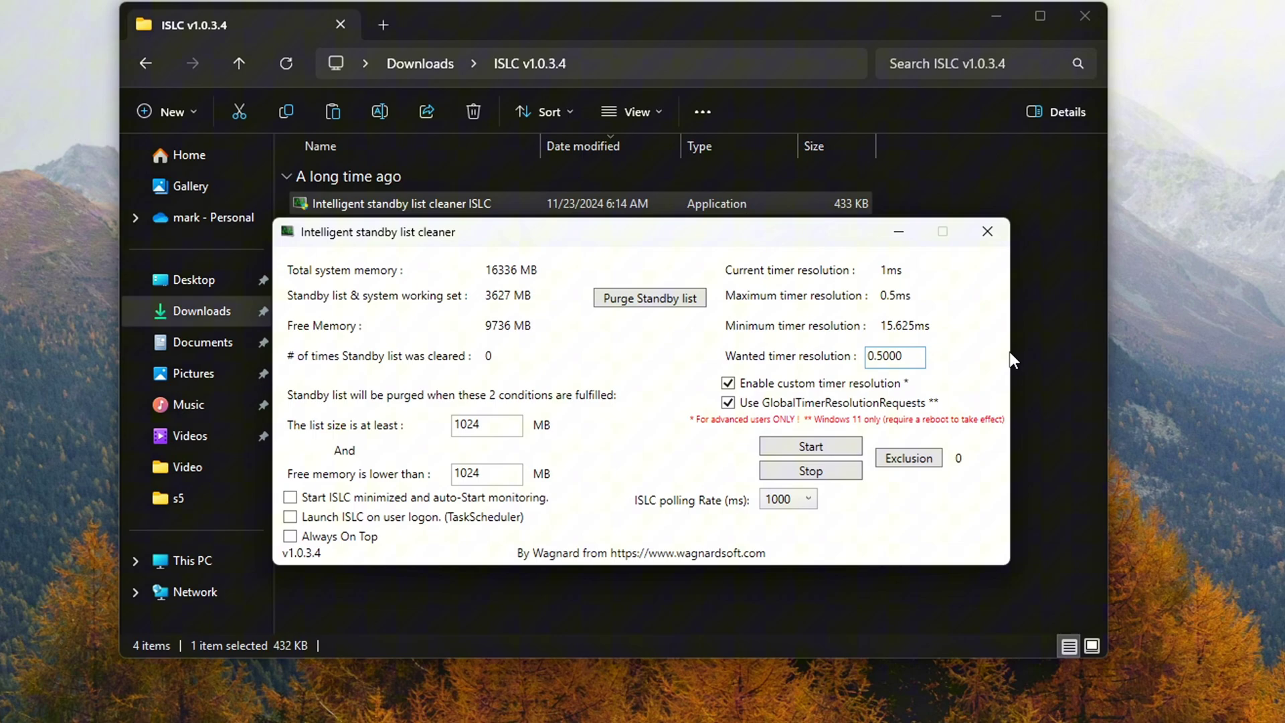
click(818, 448)
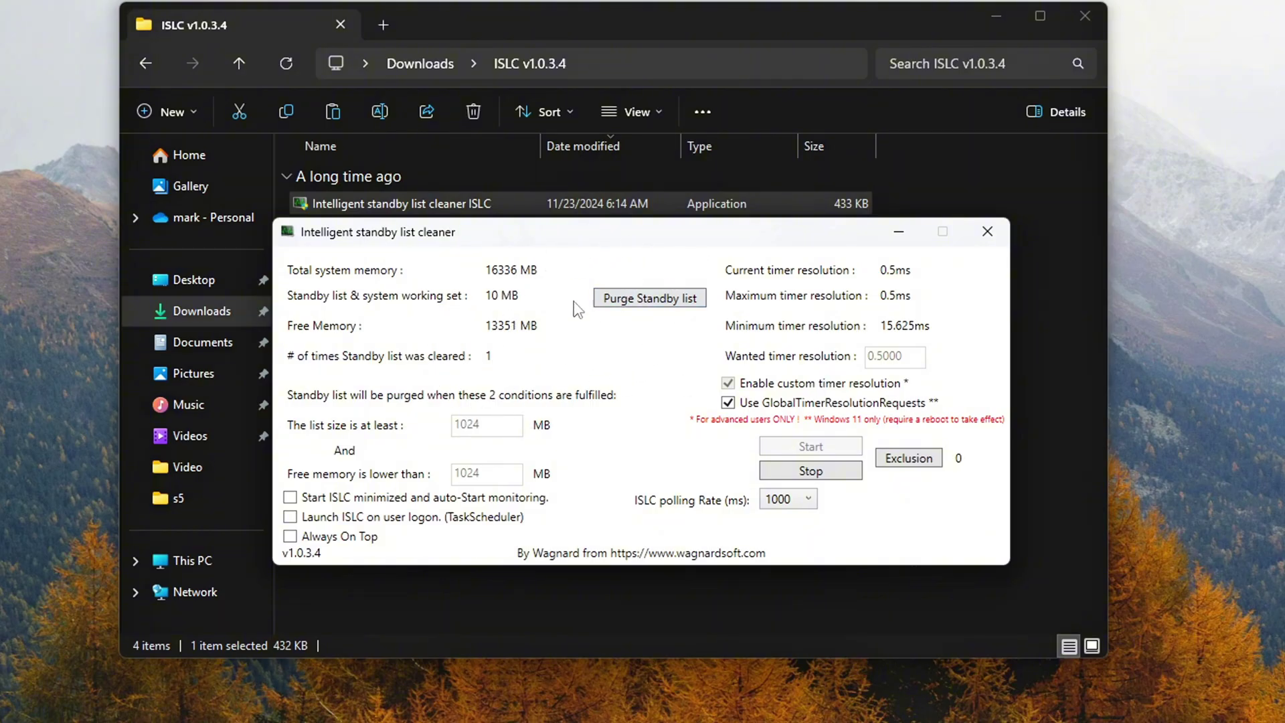
Close File Explorer and move the ISLC window toward the centre of the screen
click(1082, 16)
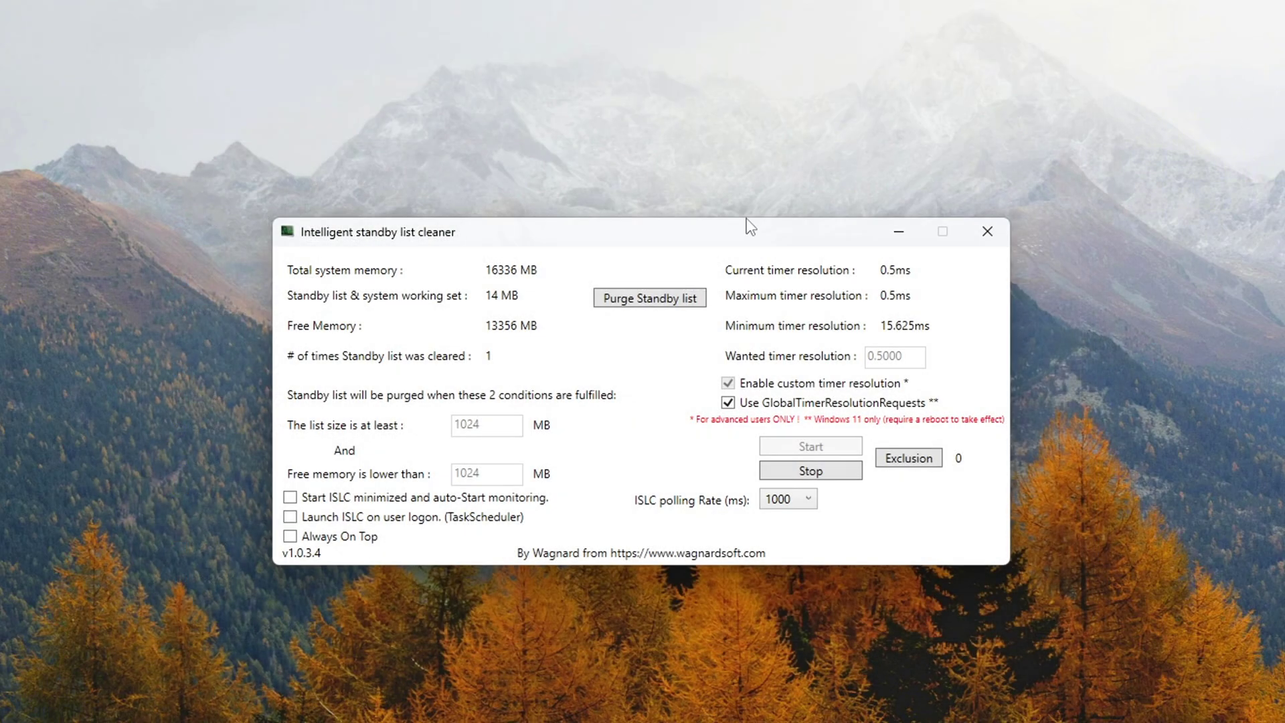
drag(717, 230, 699, 217)
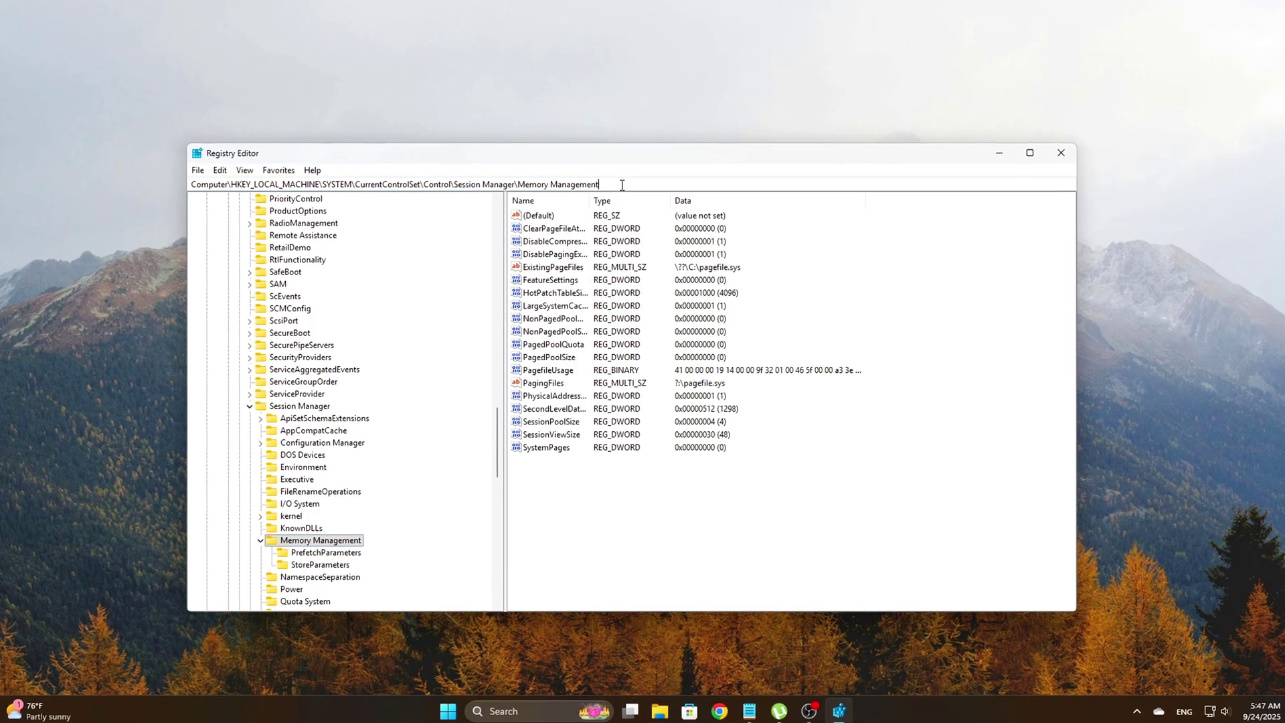
Go to the Memory Management key by its pasted path and set LargeSystemCache to 0
text(HKEY_LOCAL_MACHINE\SYSTEM\CurrentControlSet\Control\Session Manager\Memory Management)
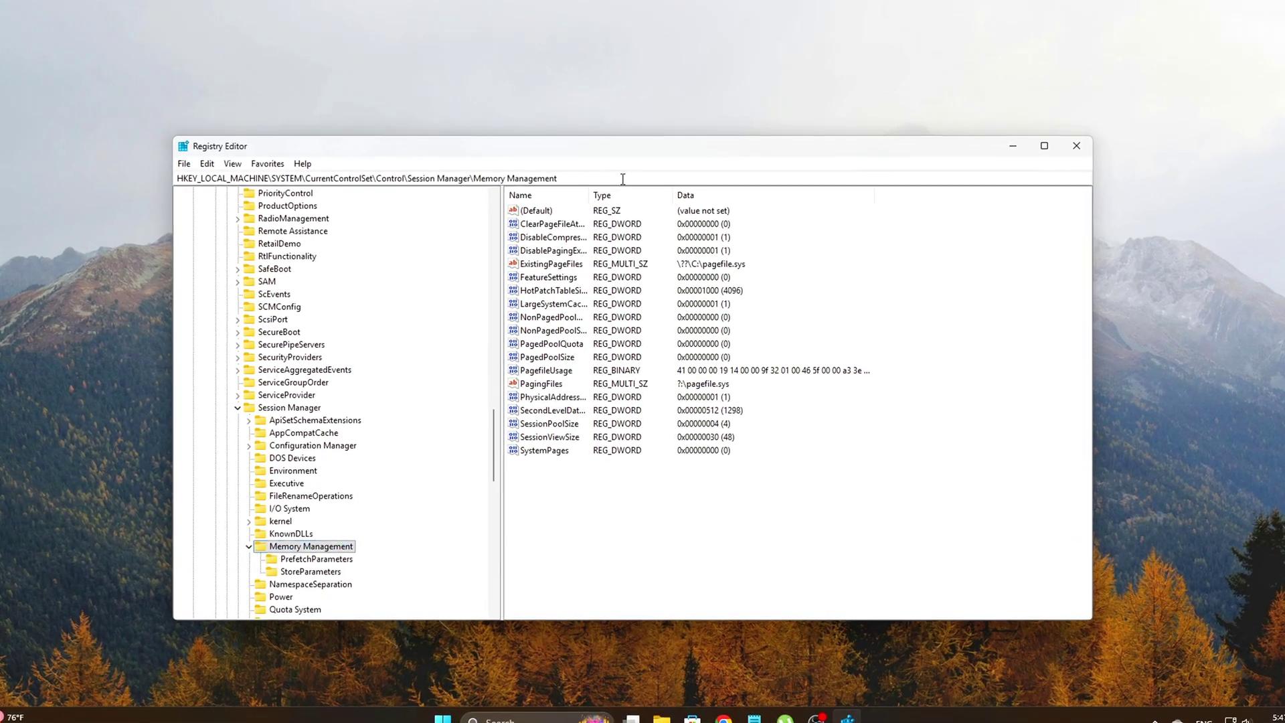
key(Return)
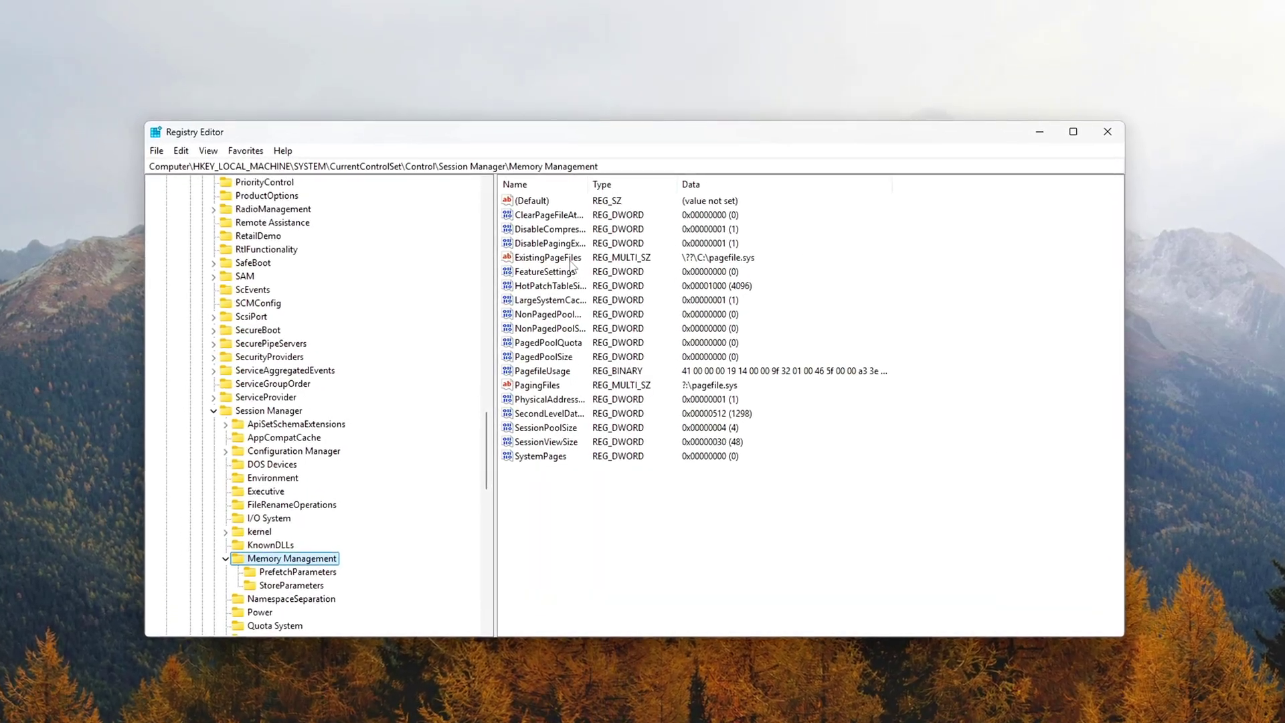
double_click(570, 304)
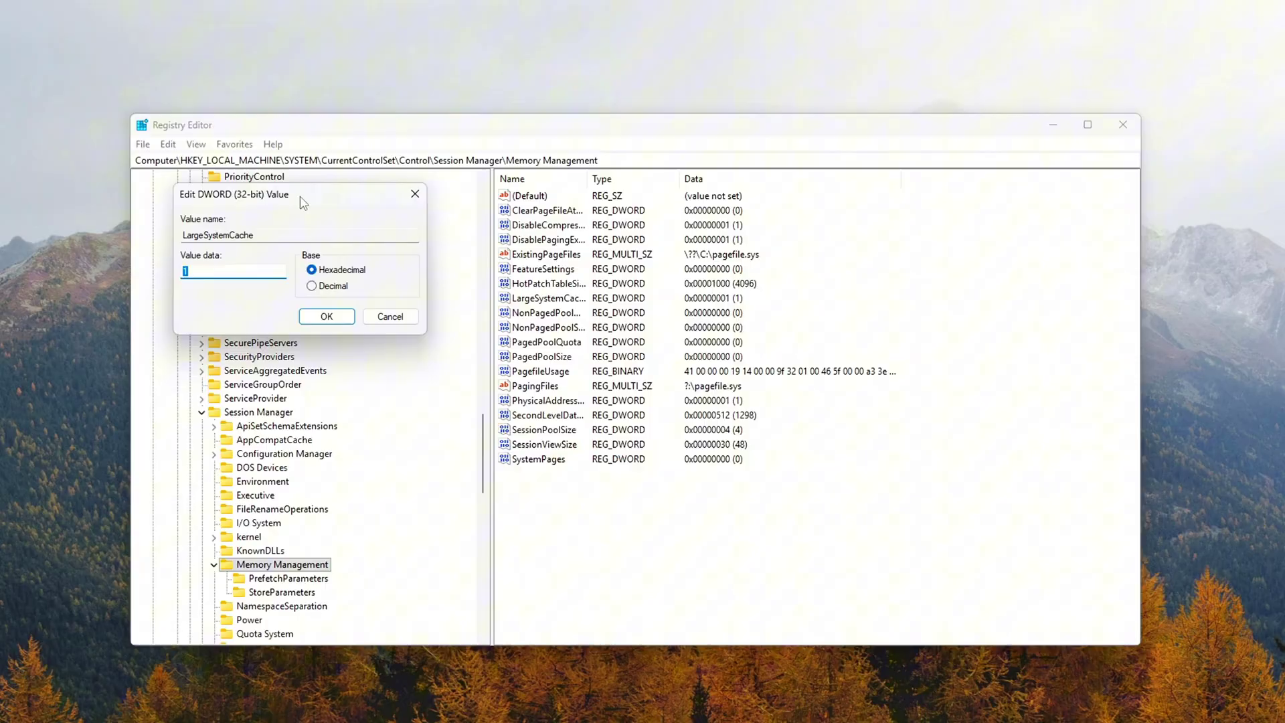
drag(298, 201, 724, 328)
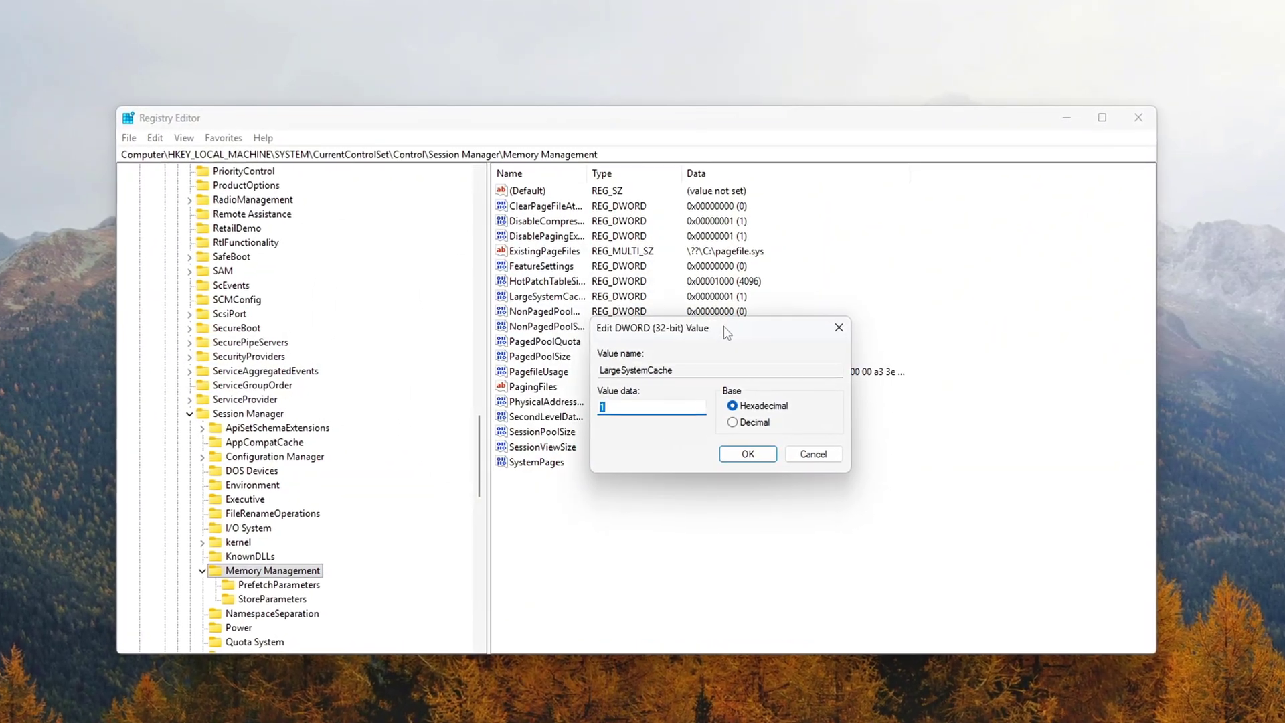
text(0)
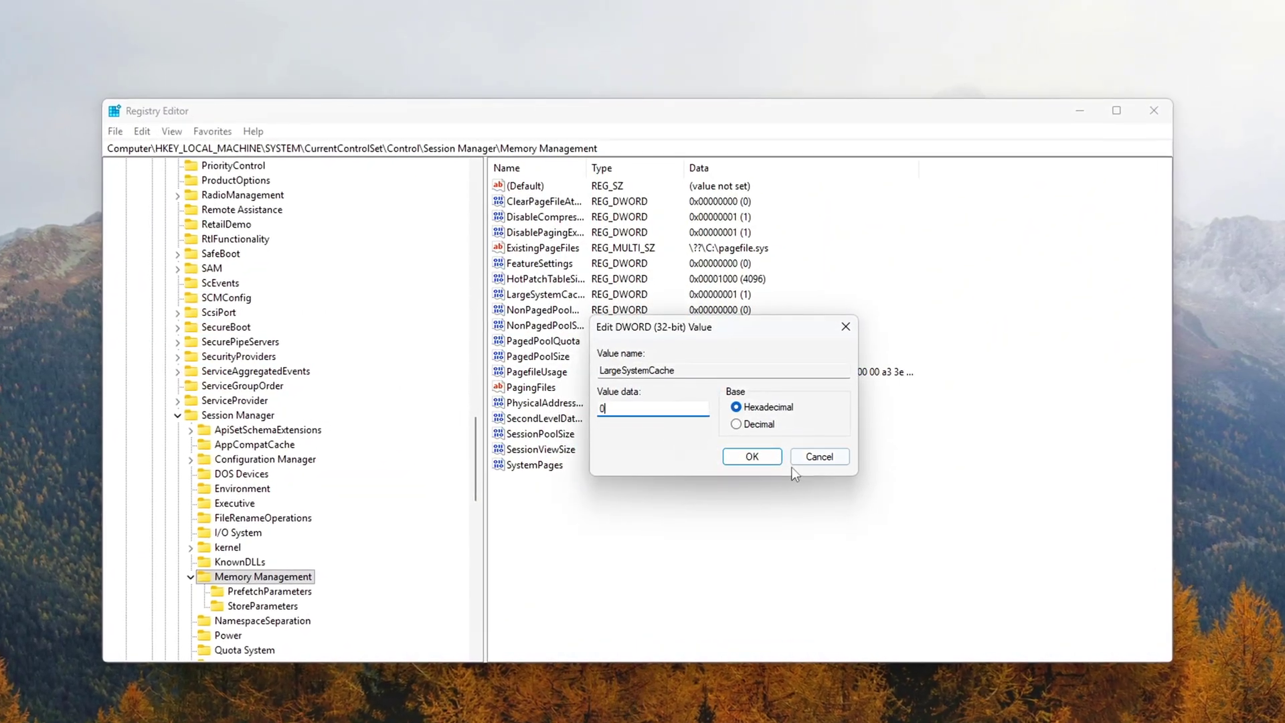
click(750, 456)
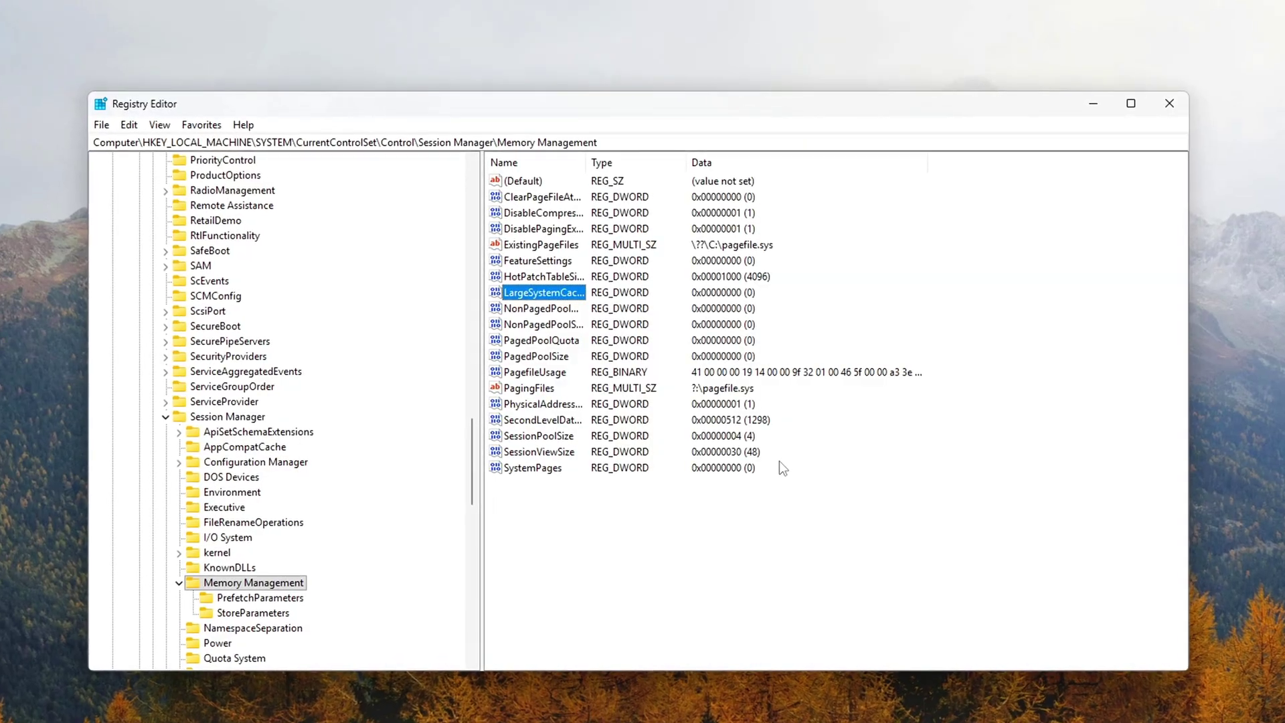
Set ClearPageFileAtShutdown to 1
double_click(541, 194)
drag(284, 182, 727, 372)
text(1)
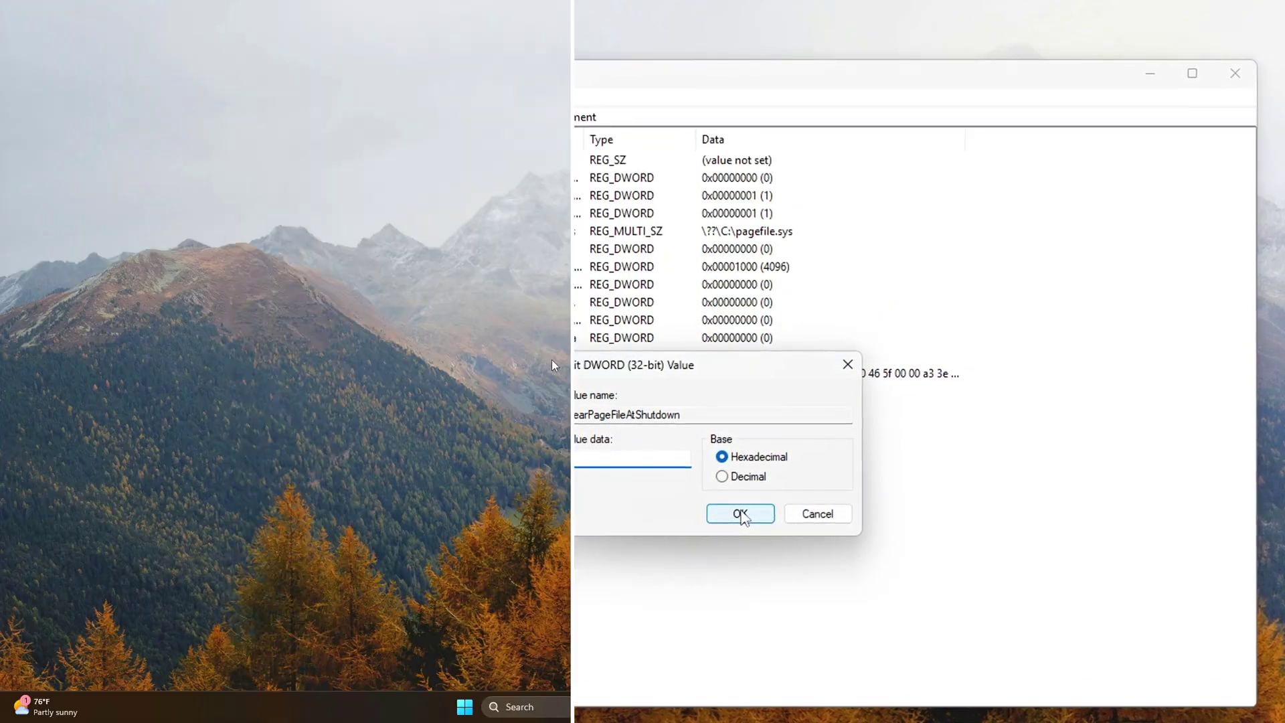
click(768, 510)
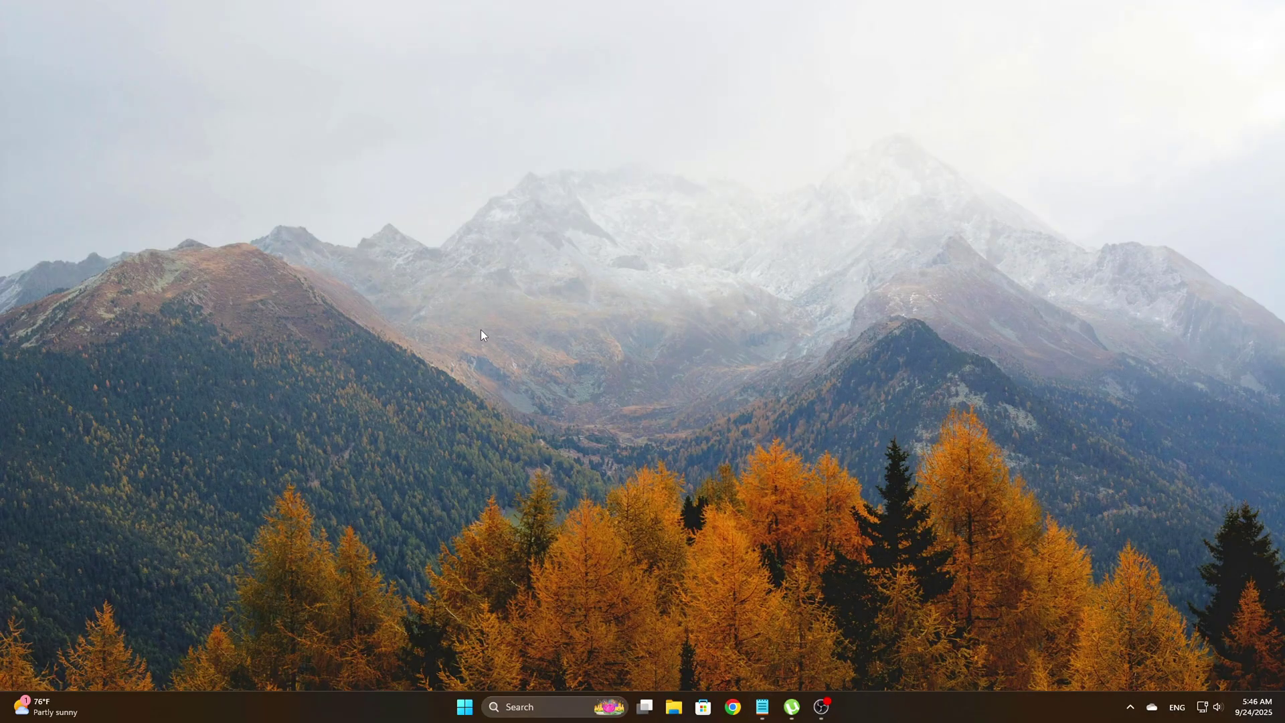
Reopen regedit through the Run prompt, return to Memory Management, and change LargeSystemCache from 1 to 0
key(super+r)
drag(183, 559, 692, 262)
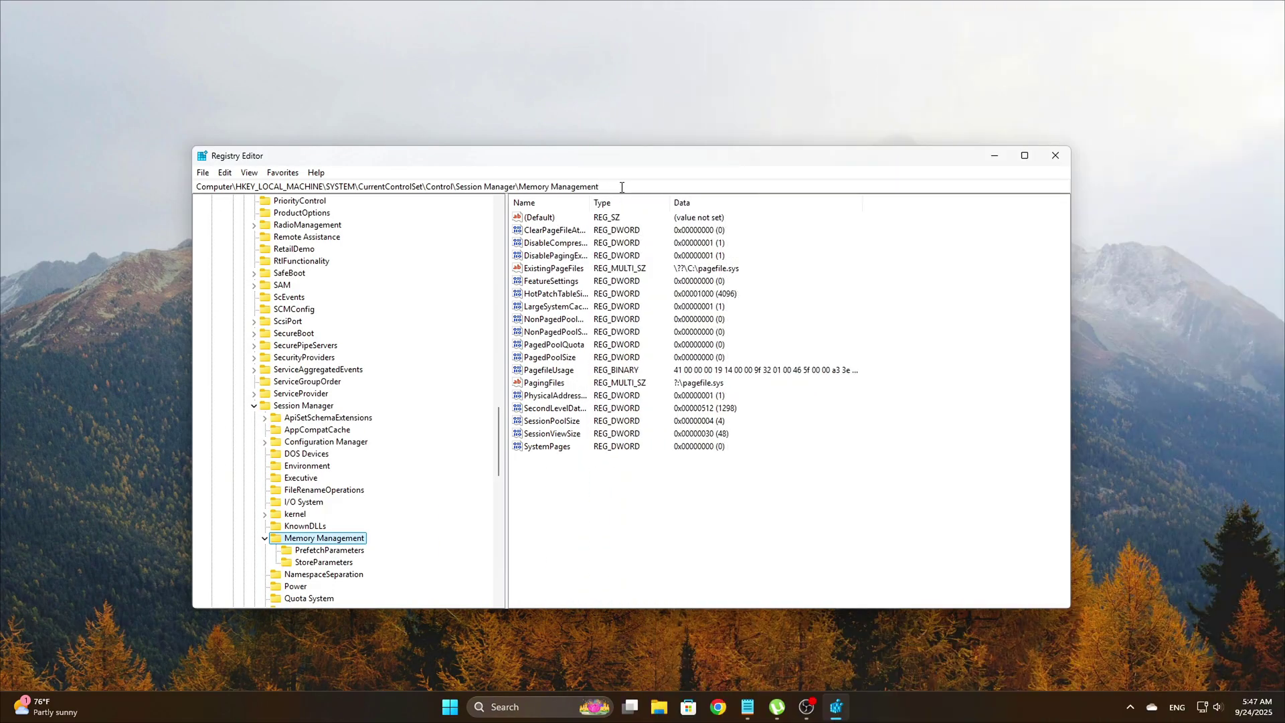
click(621, 188)
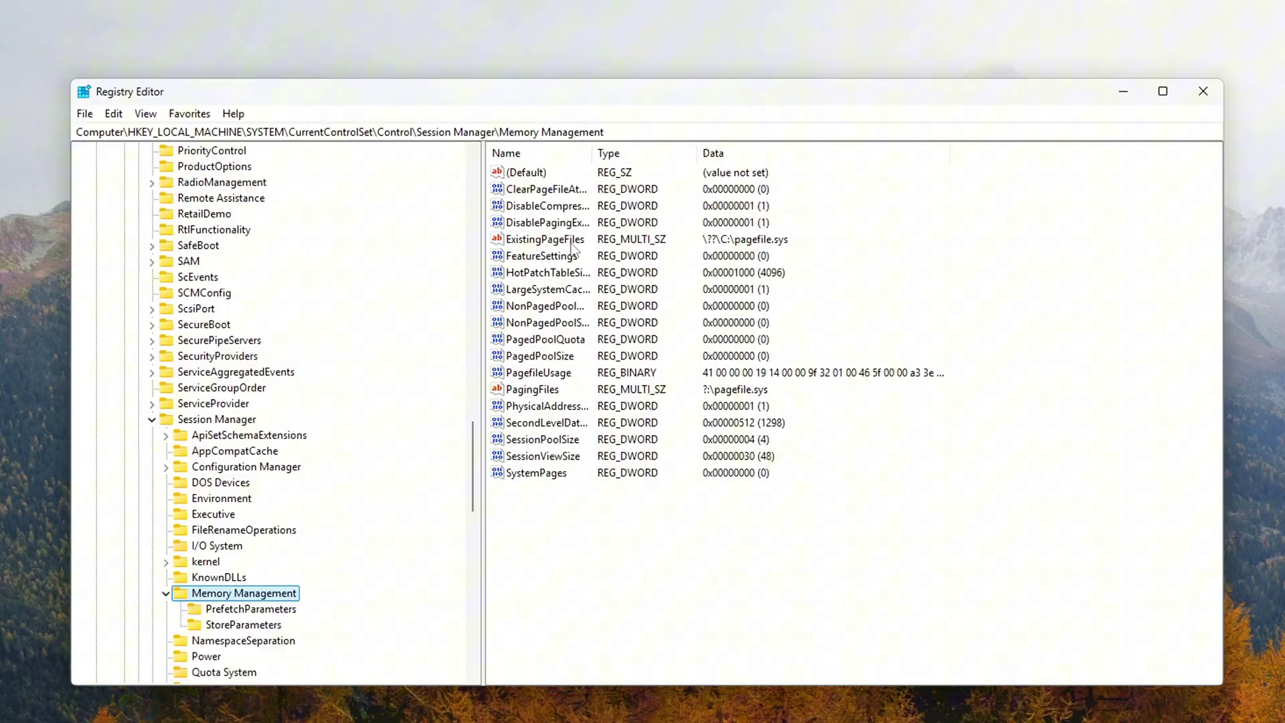
double_click(571, 288)
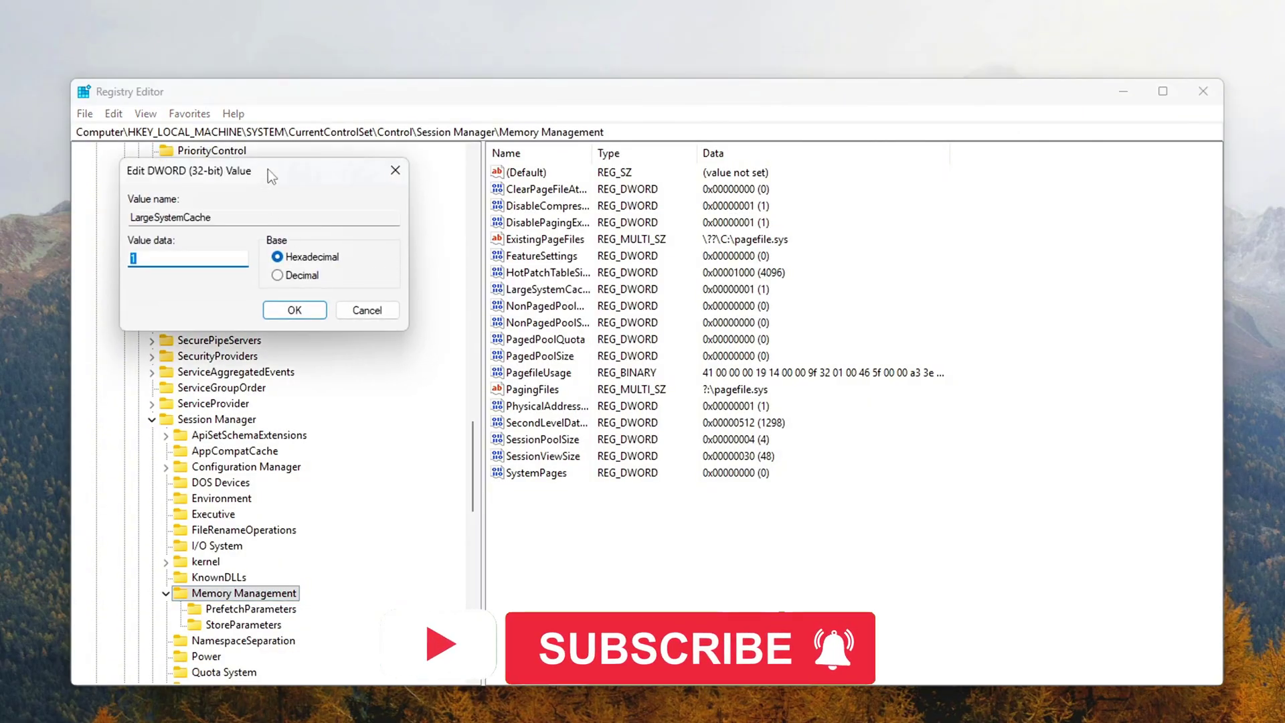
drag(268, 169, 745, 323)
text(0)
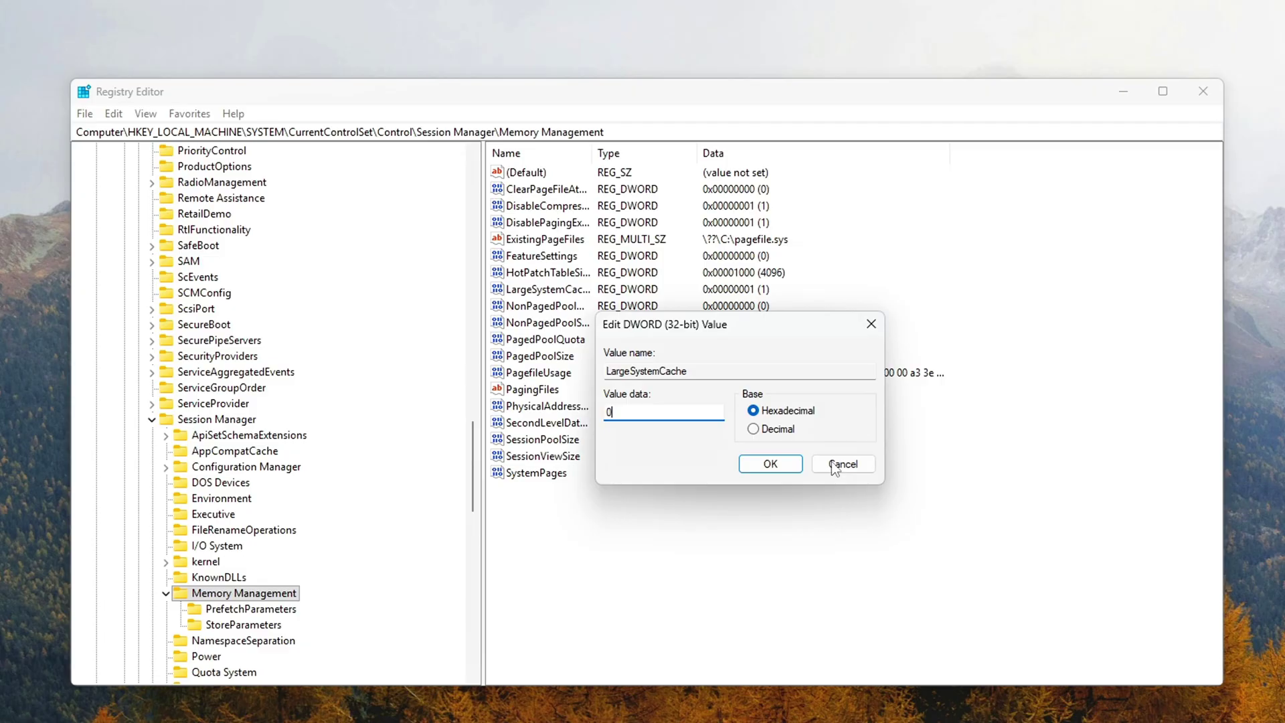
click(797, 472)
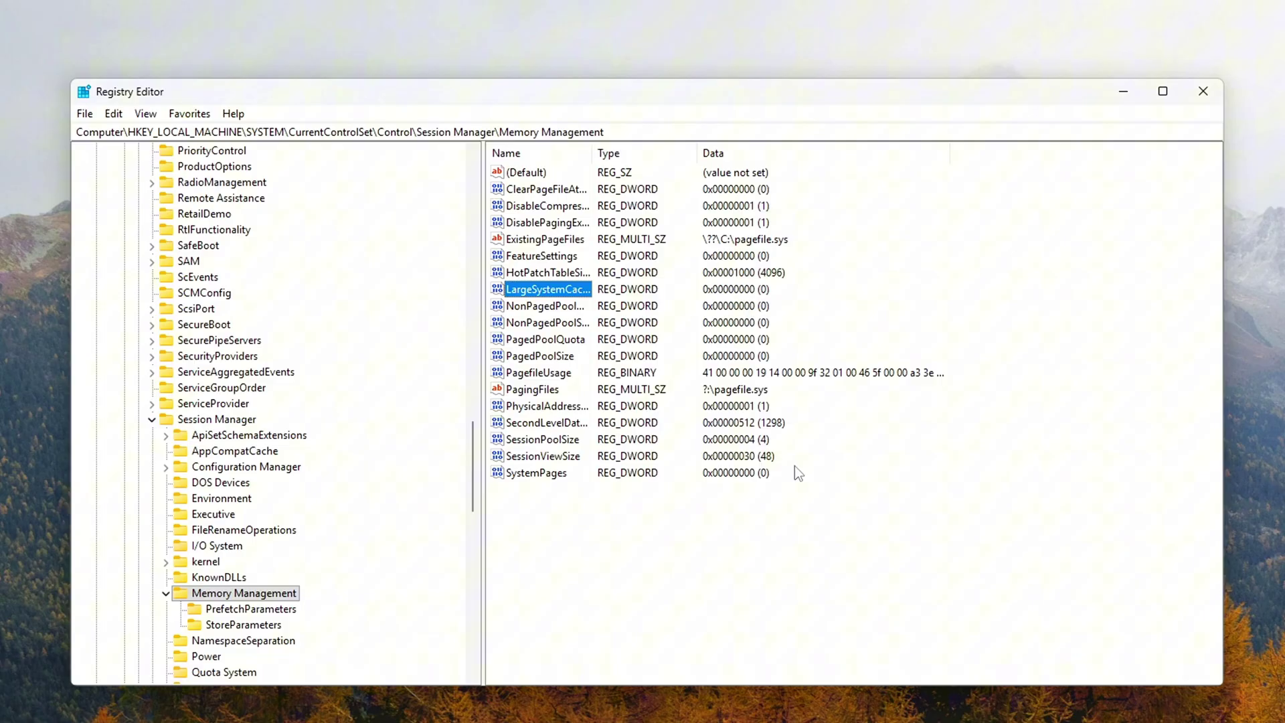
Change ClearPageFileAtShutdown under Memory Management from 0 to 1
double_click(548, 189)
drag(301, 198, 736, 380)
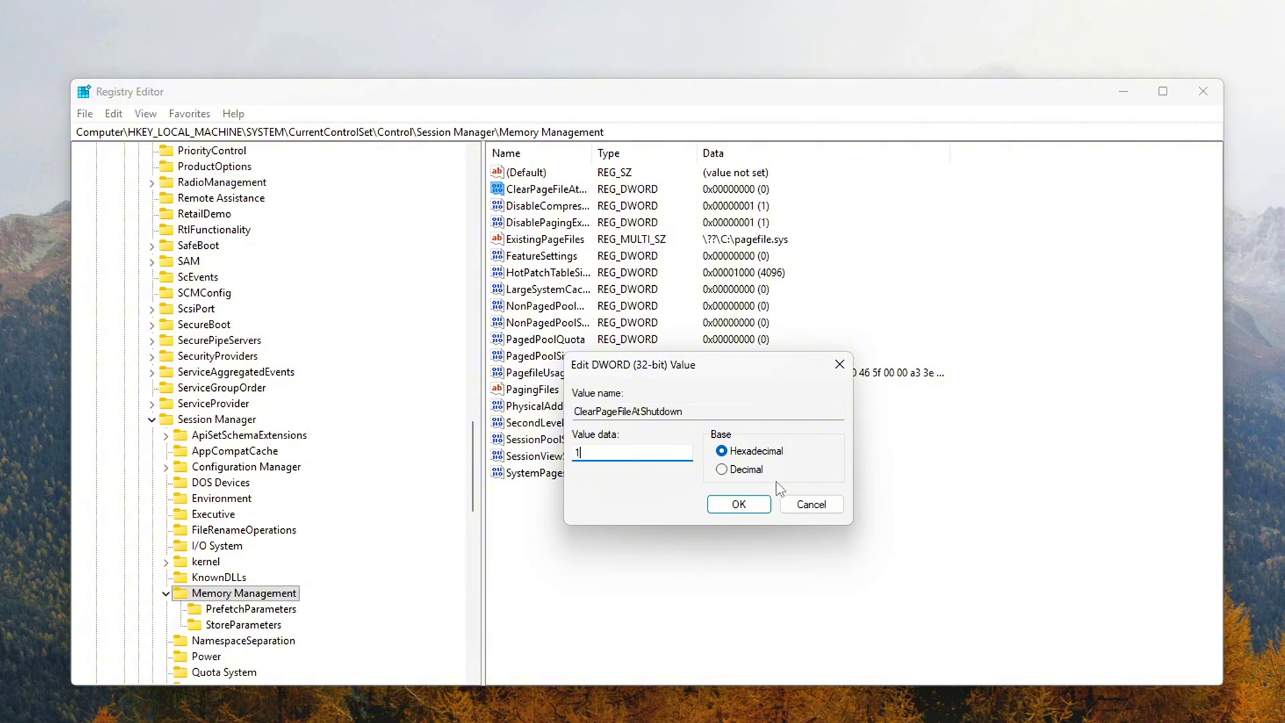
click(739, 505)
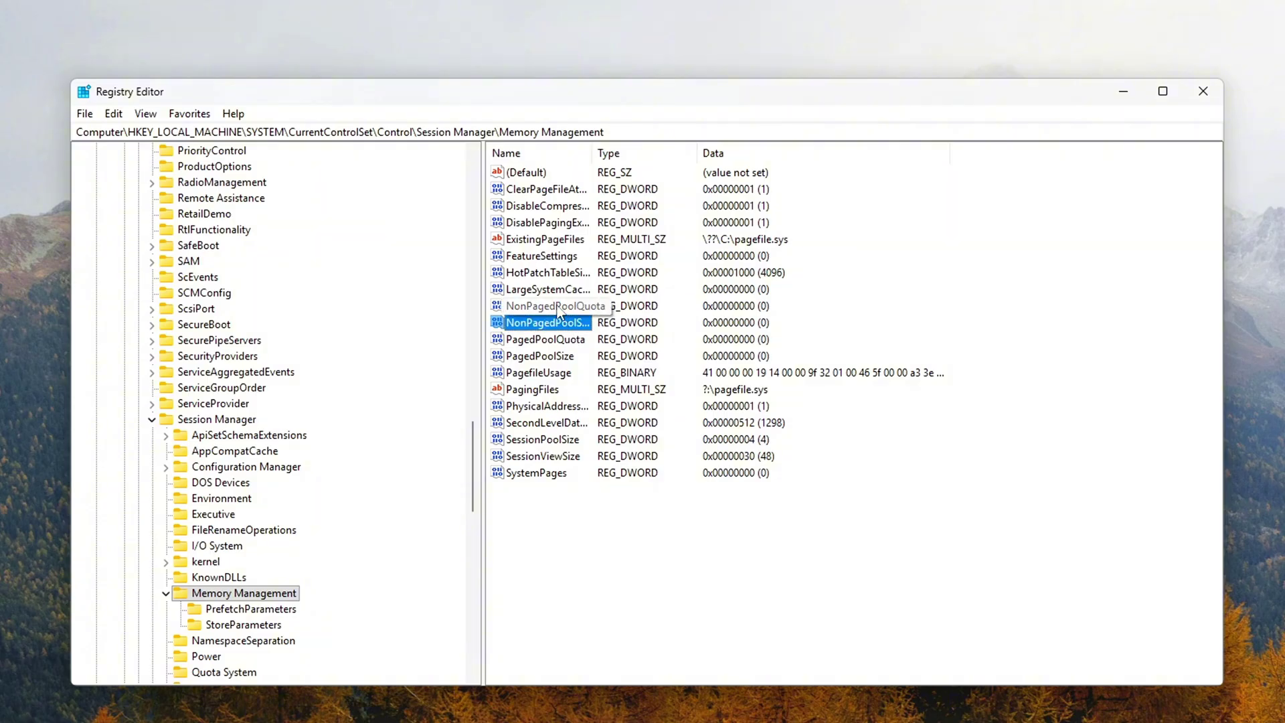
double_click(549, 306)
drag(282, 171, 741, 323)
text(FFFFFFFF)
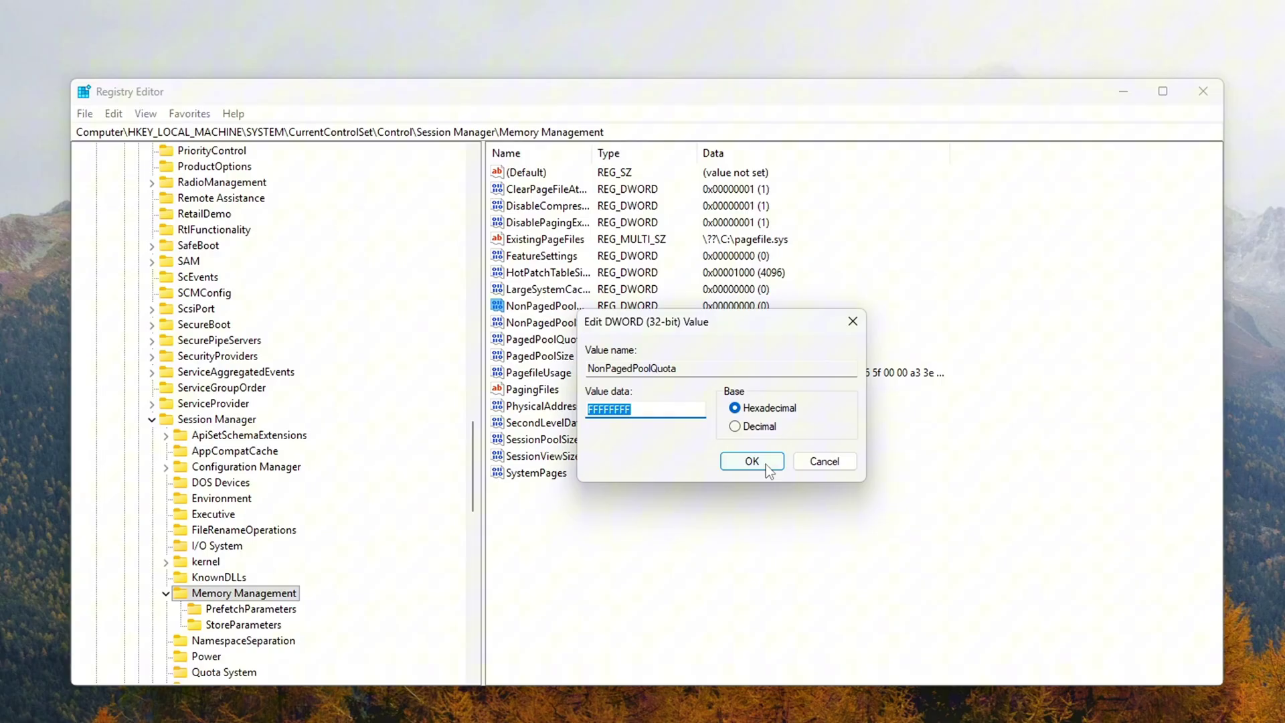
click(763, 461)
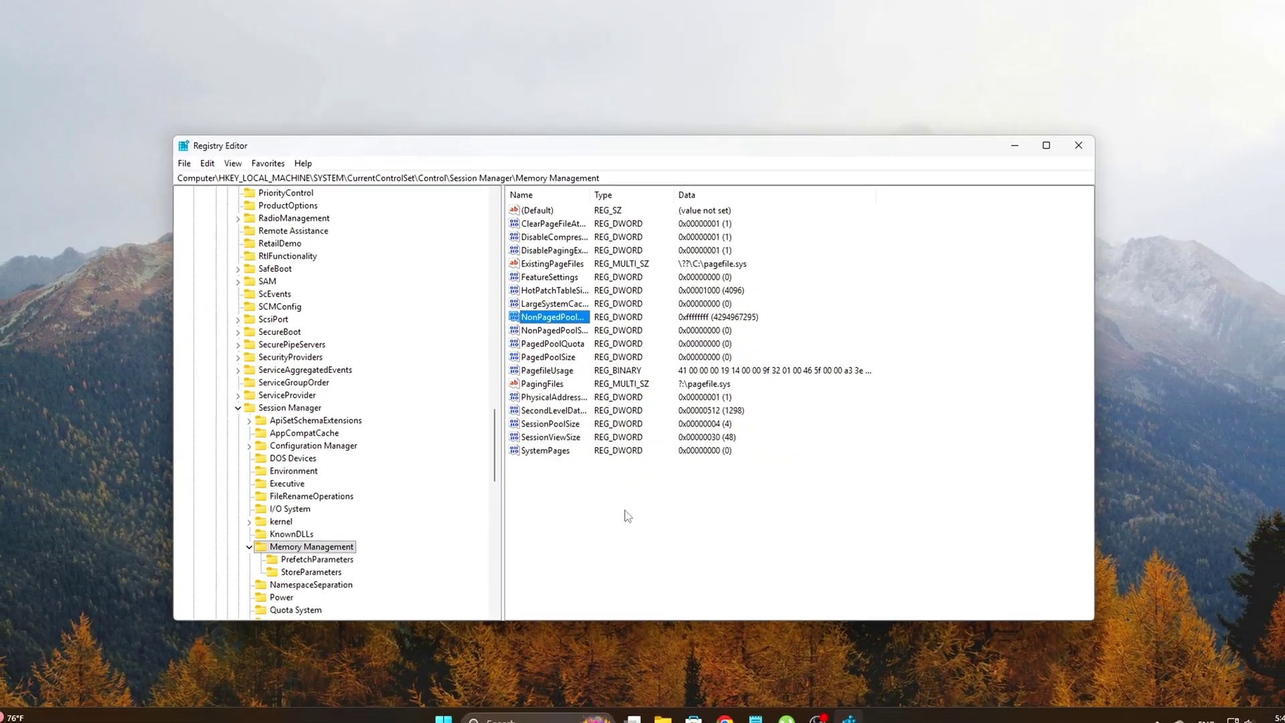
Create a new text document named rammapcmd in the Downloads\RAMMap folder and open it in Notepad
key(ctrl+a)
click(712, 499)
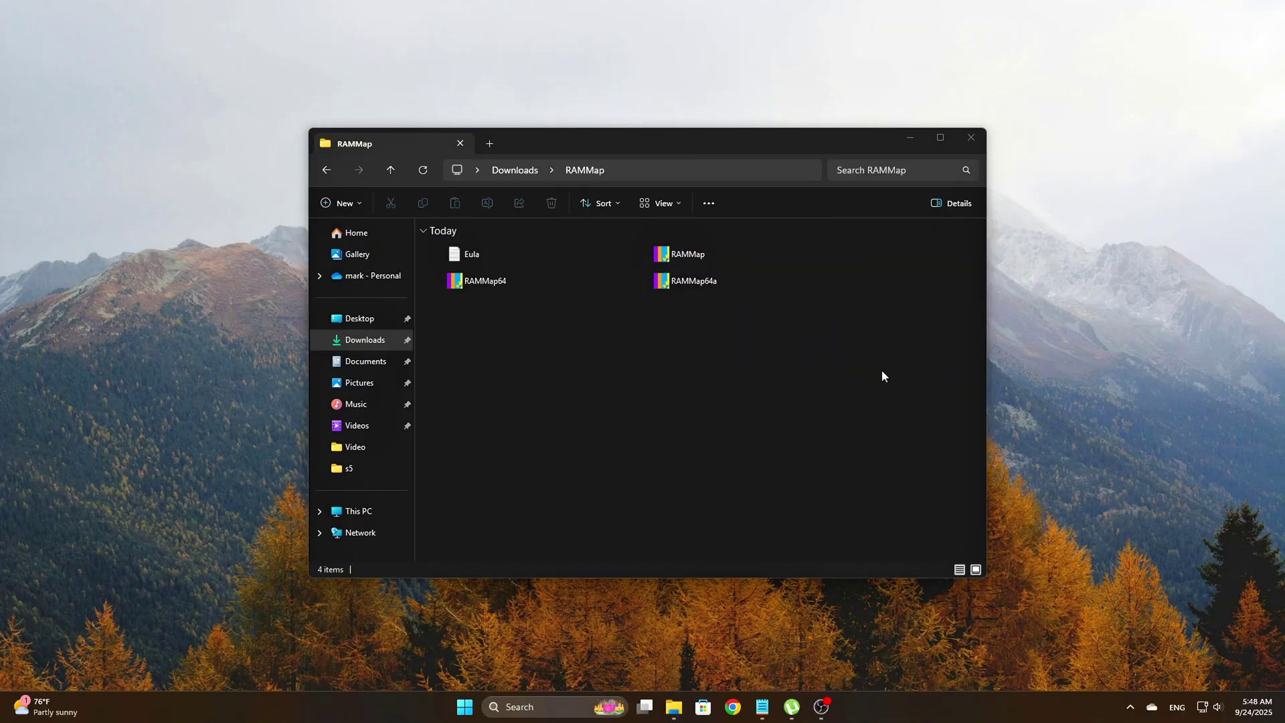
right_click(611, 349)
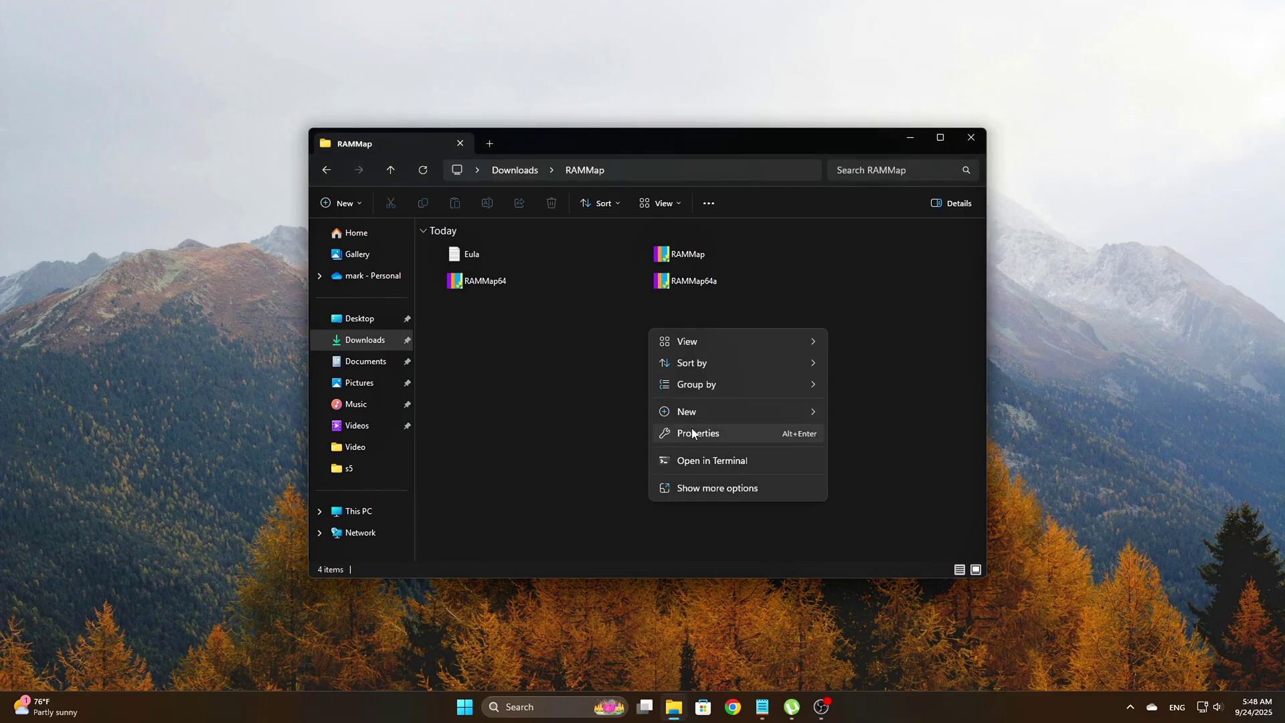
mouse_move(790, 412)
click(883, 479)
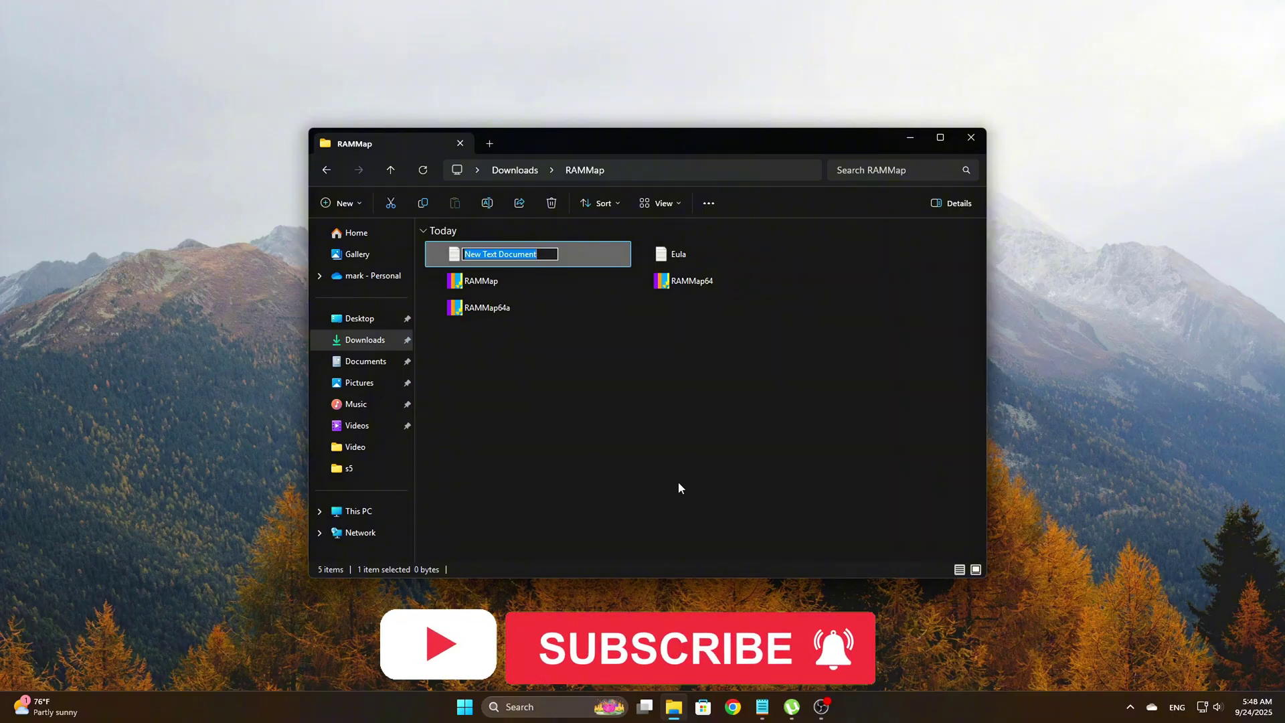
text(rammapcmd)
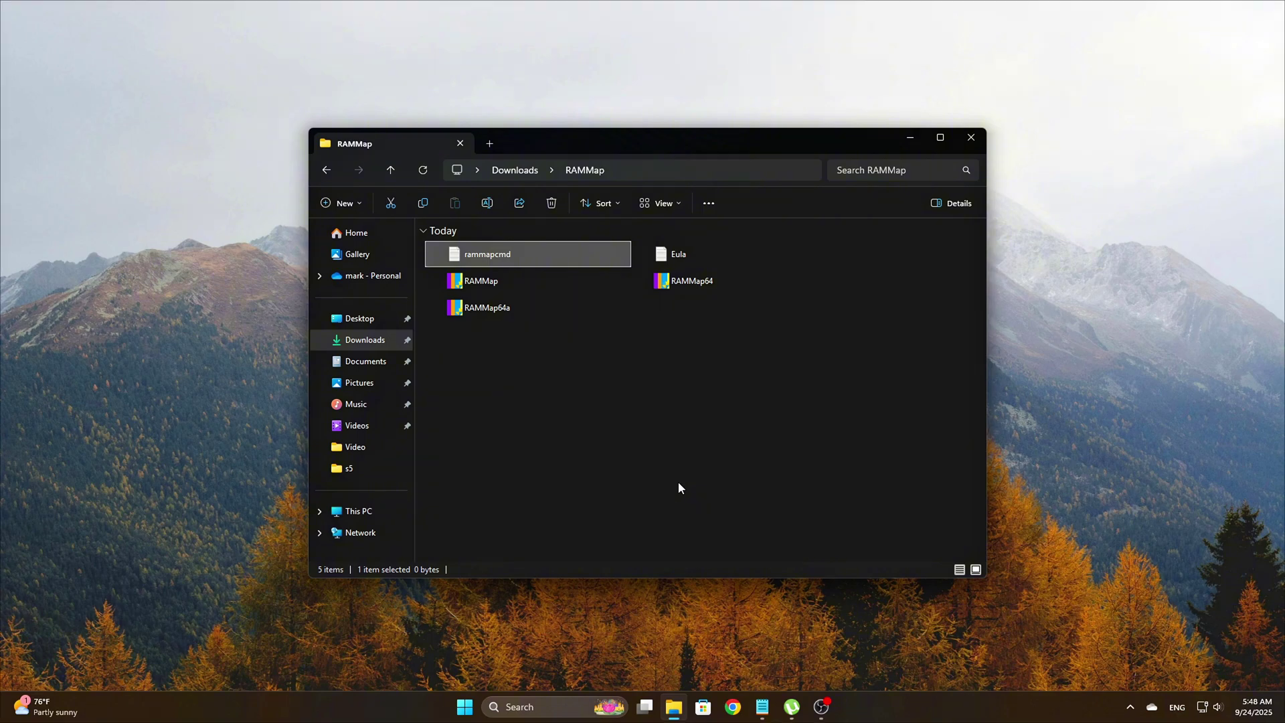
key(Return)
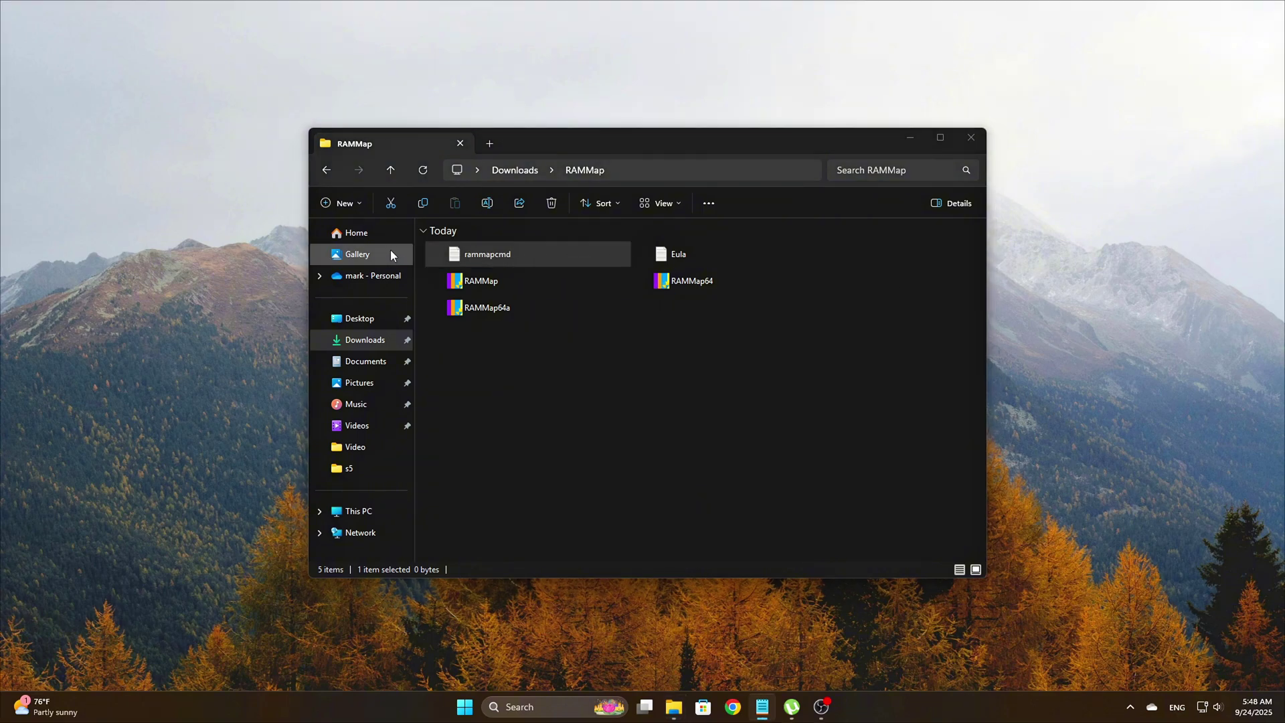
drag(512, 250, 663, 93)
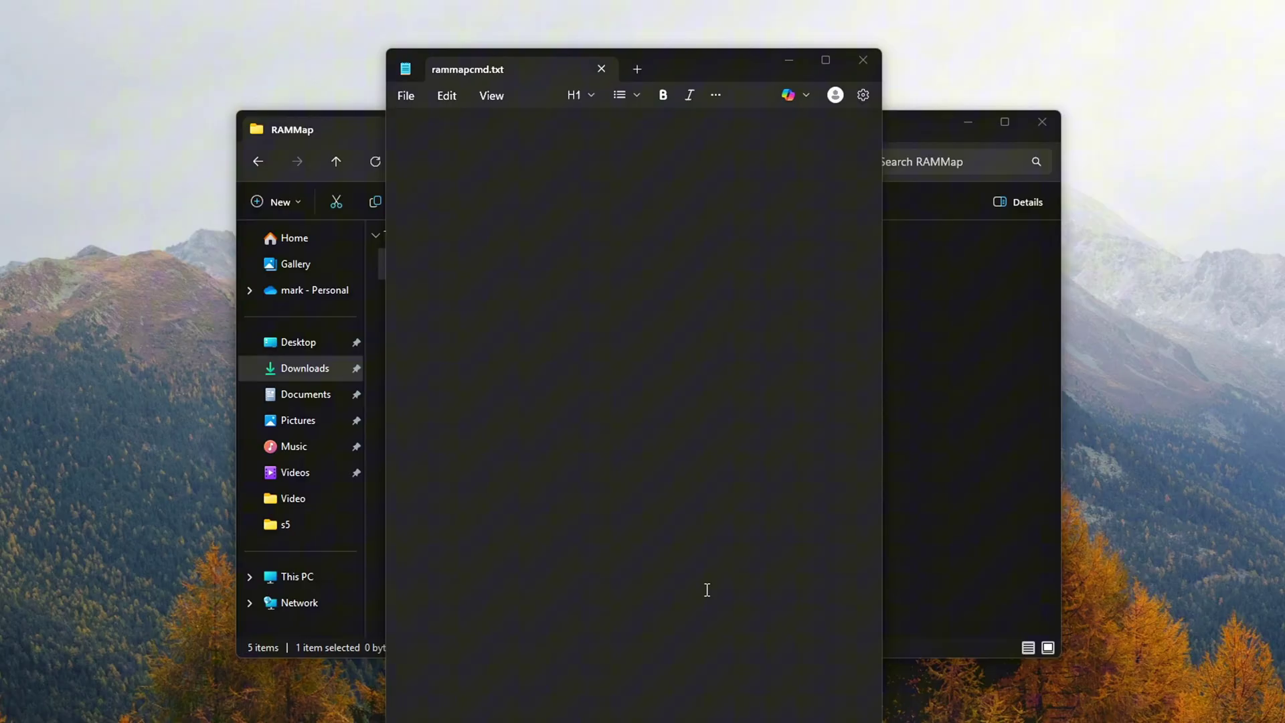
Paste the RamMap -Ew/-Es/-Et script and save it as clearram.bat with All files type, then close Notepad
text(@echo off echo Clearing Standby Memory... cd /d "%~dp0" RamMap.exe -Ew RamMap.exe -Es RamMap.exe -Et echo Done. pause)
key(ctrl+a)
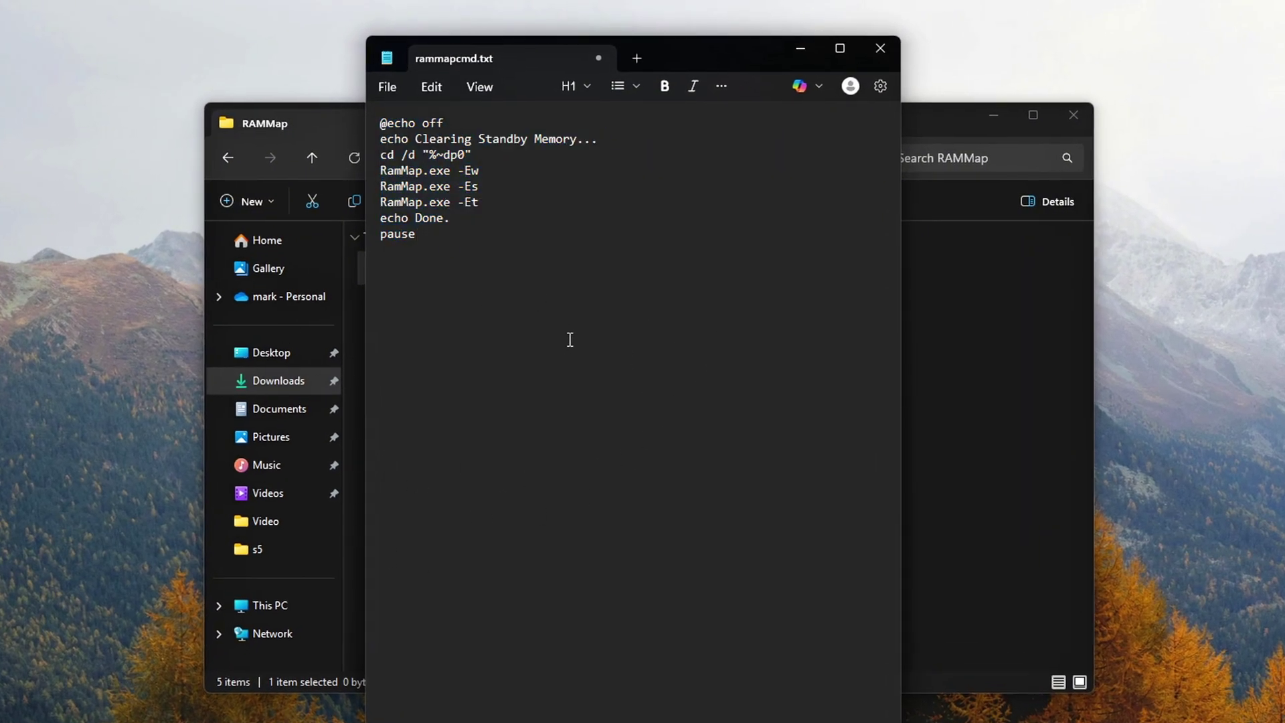
click(387, 87)
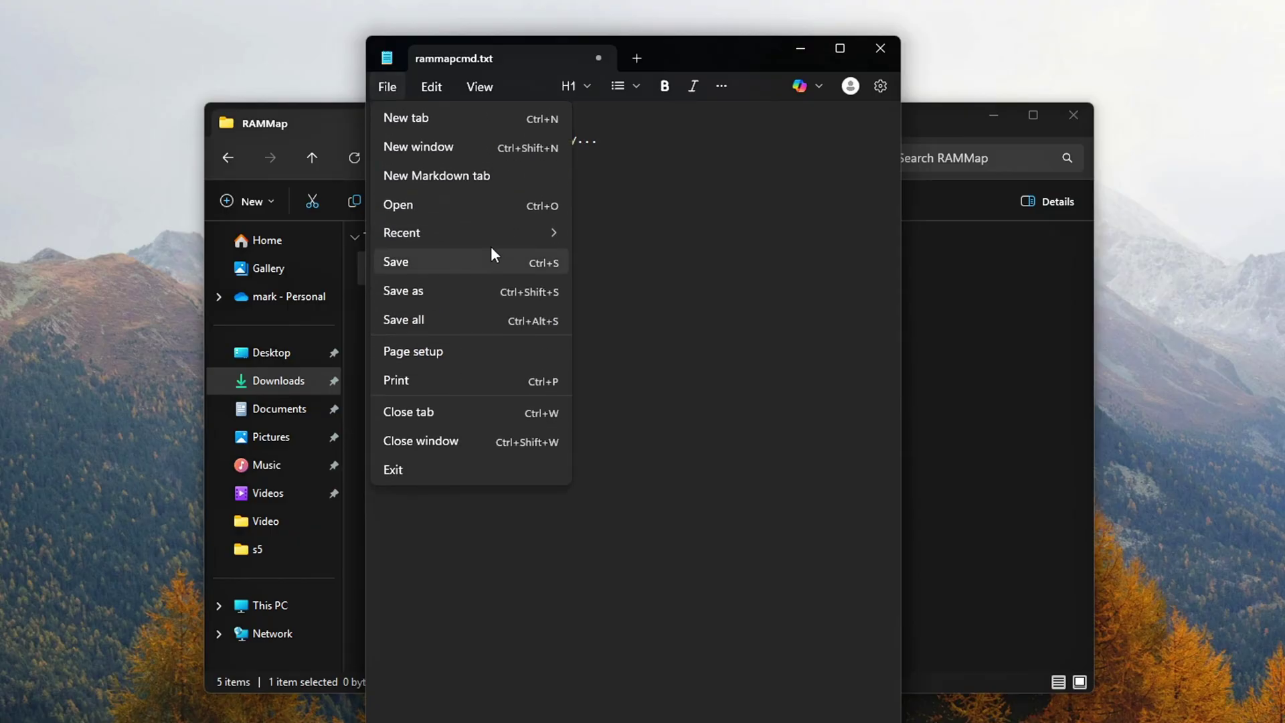
click(473, 290)
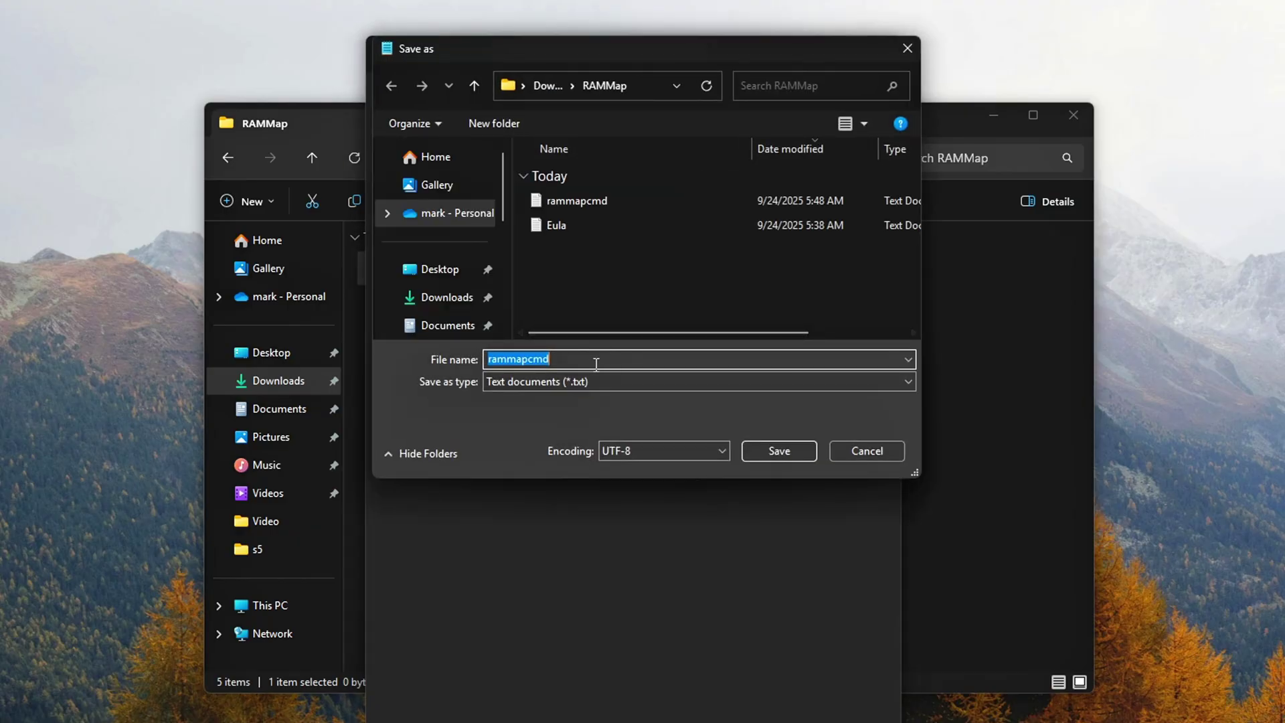
click(582, 382)
click(567, 414)
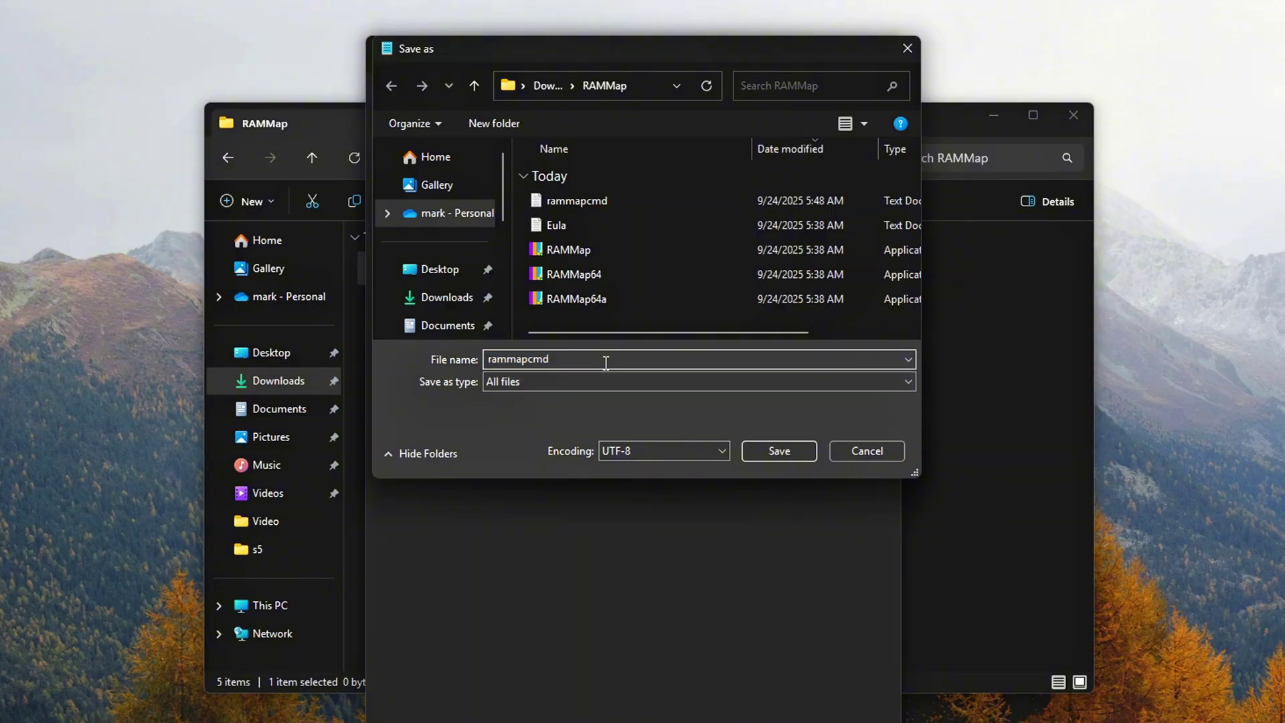
key(ctrl+a)
text(clearram.bat)
key(Return)
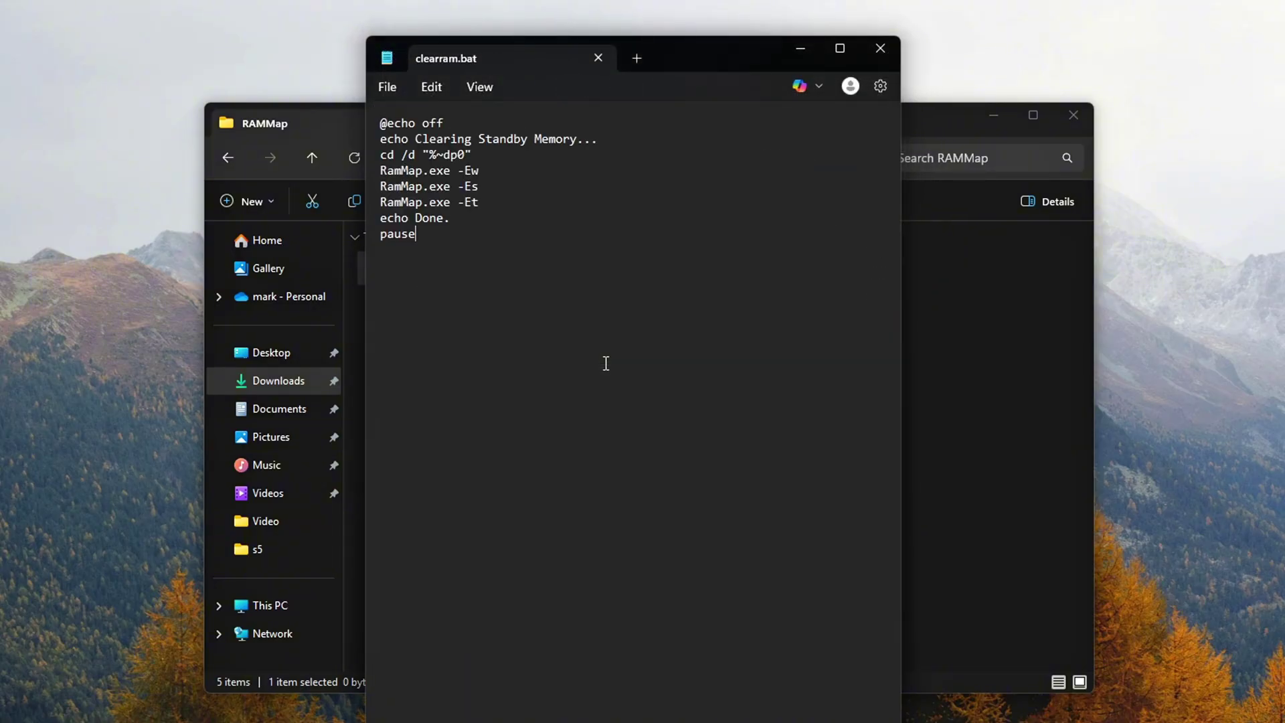
click(868, 51)
click(519, 267)
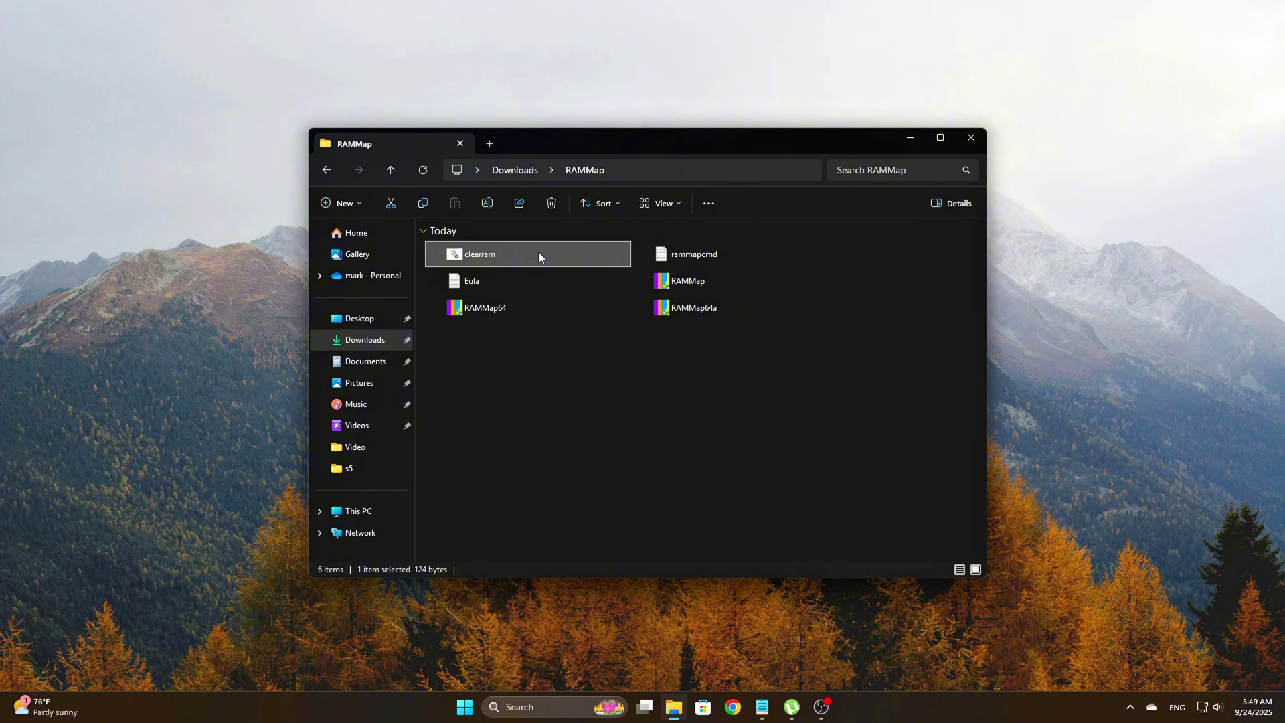
Run clearram.bat in Command Prompt and select the first lines of its output
double_click(538, 251)
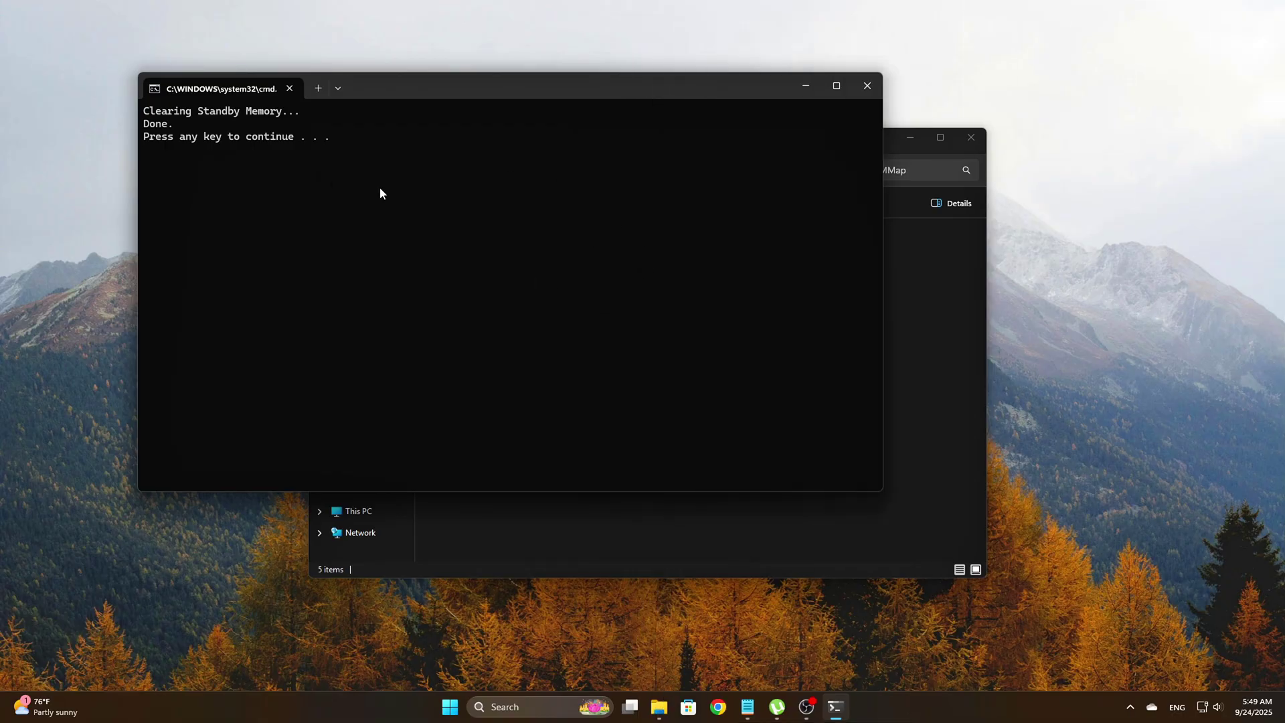
drag(477, 93, 559, 140)
drag(473, 195, 110, 186)
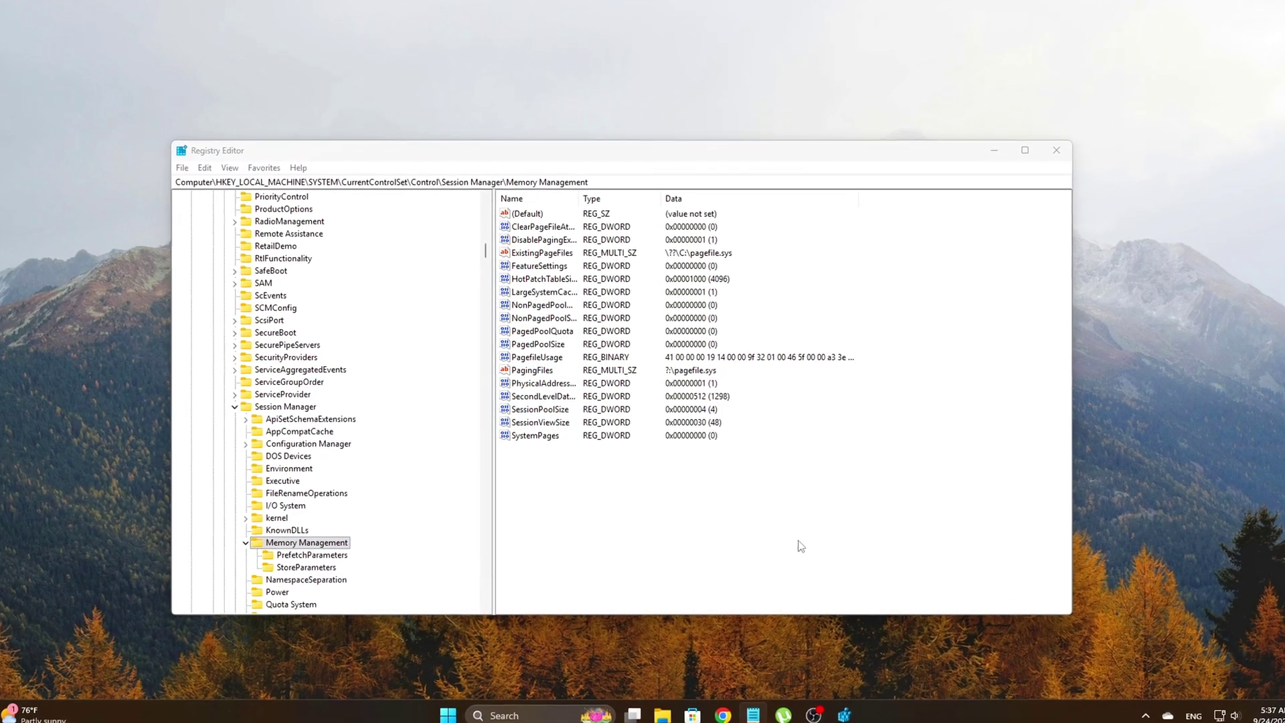
Add a DWORD value named DisableCompression under Memory Management with value data 1
right_click(607, 552)
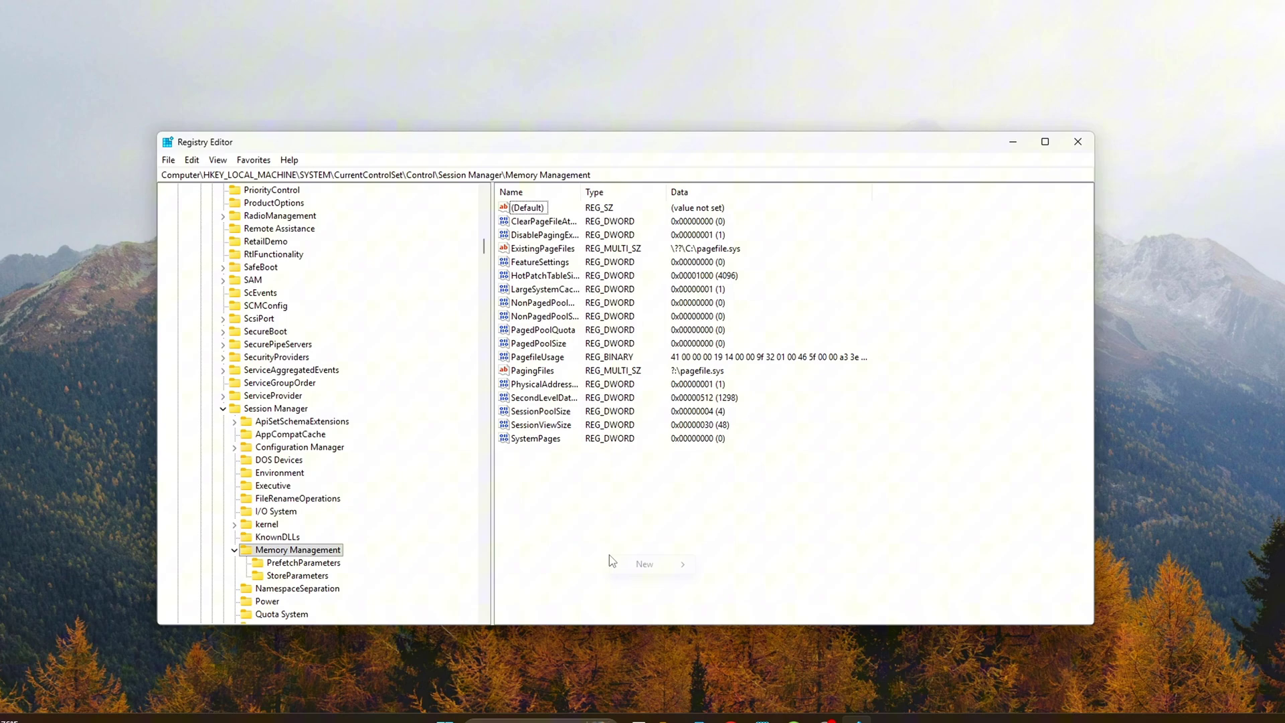
mouse_move(653, 644)
click(790, 622)
text(DisableCompression)
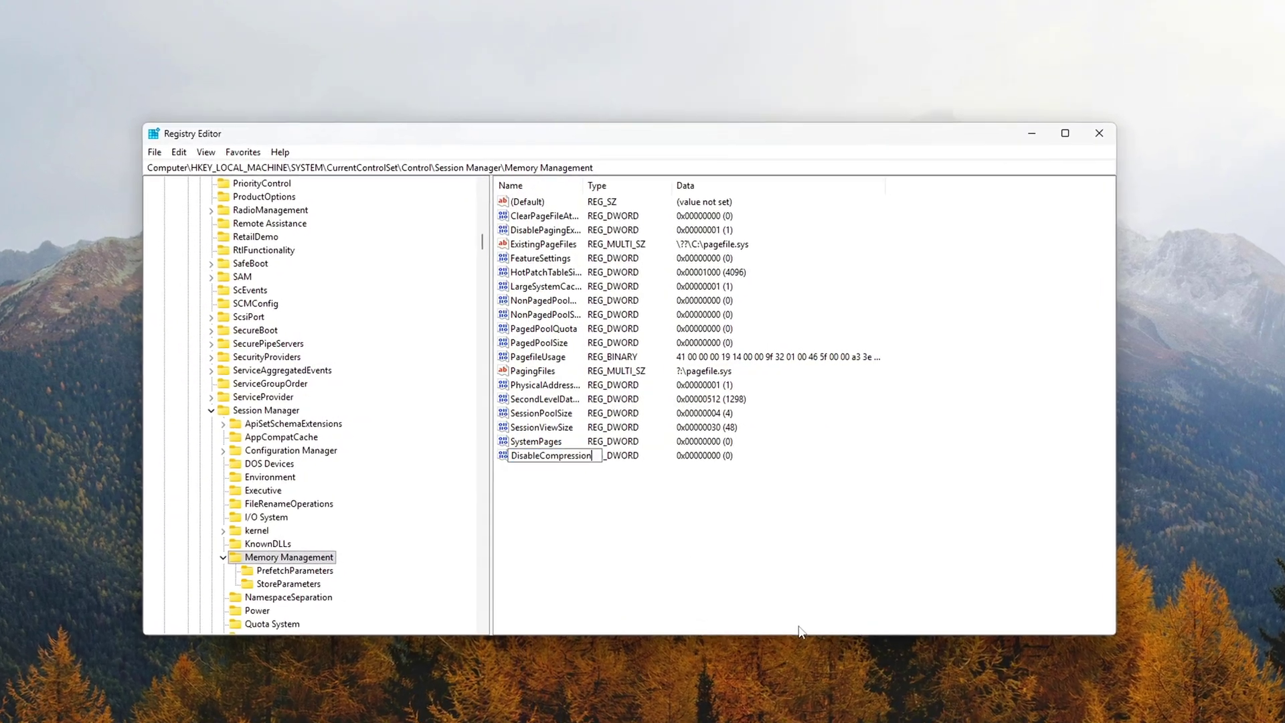
key(Return)
key(Return)
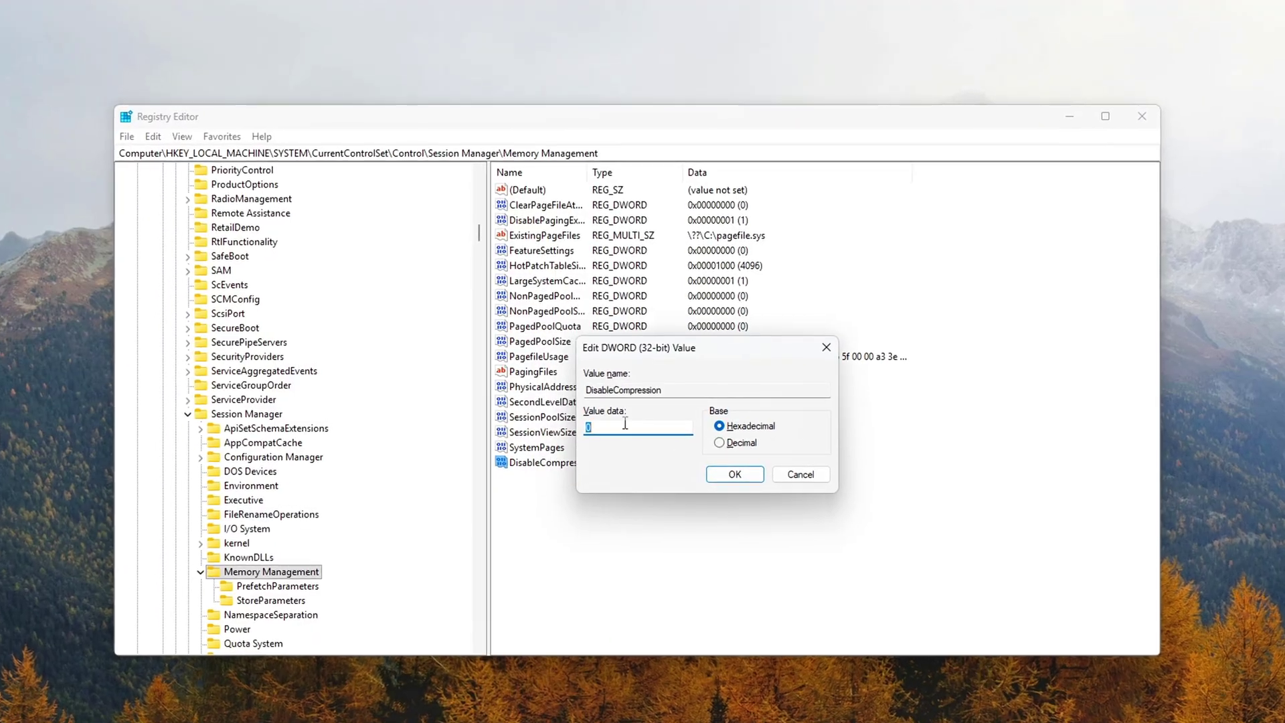
text(1)
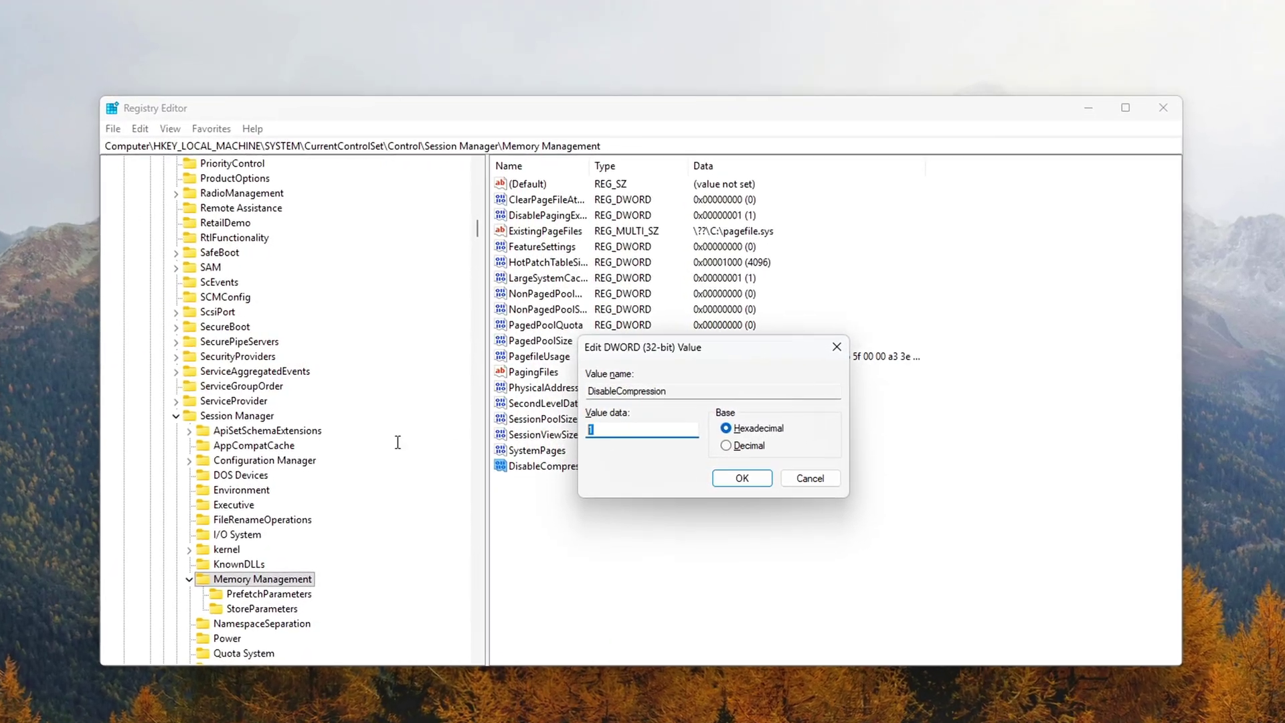
click(742, 478)
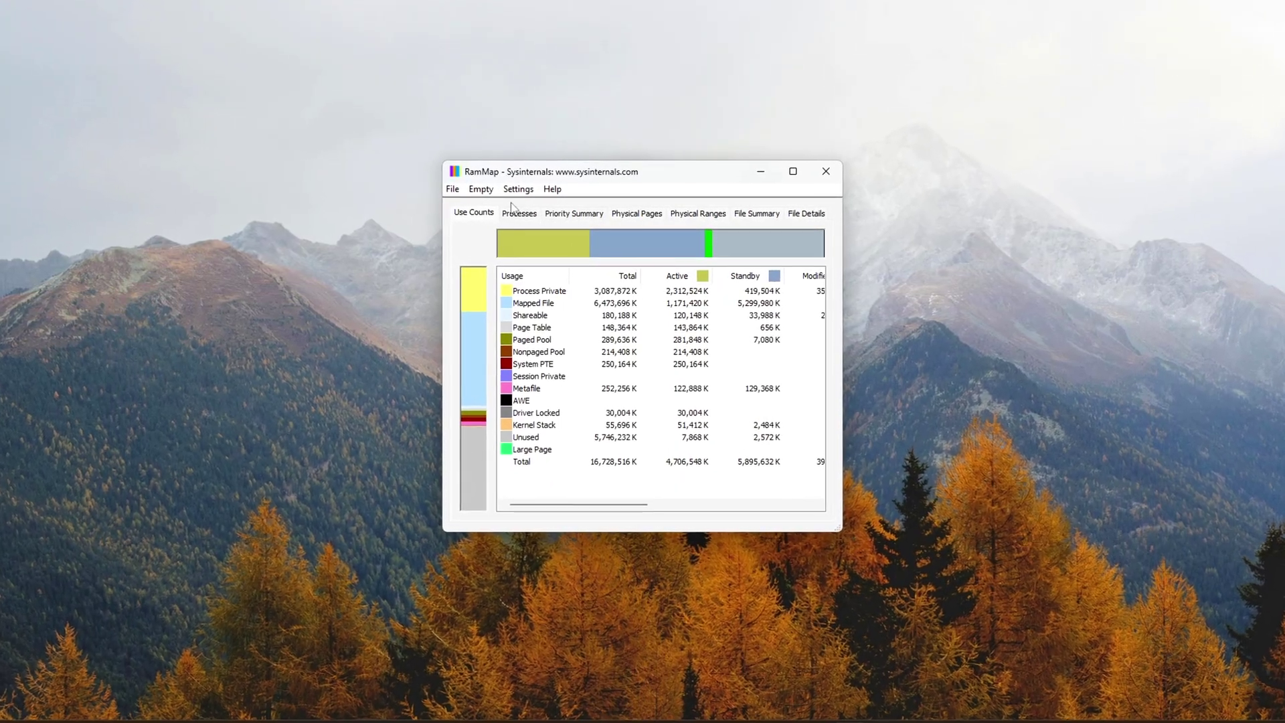
Use RAMMap's Empty menu to run Empty Standby List
click(481, 189)
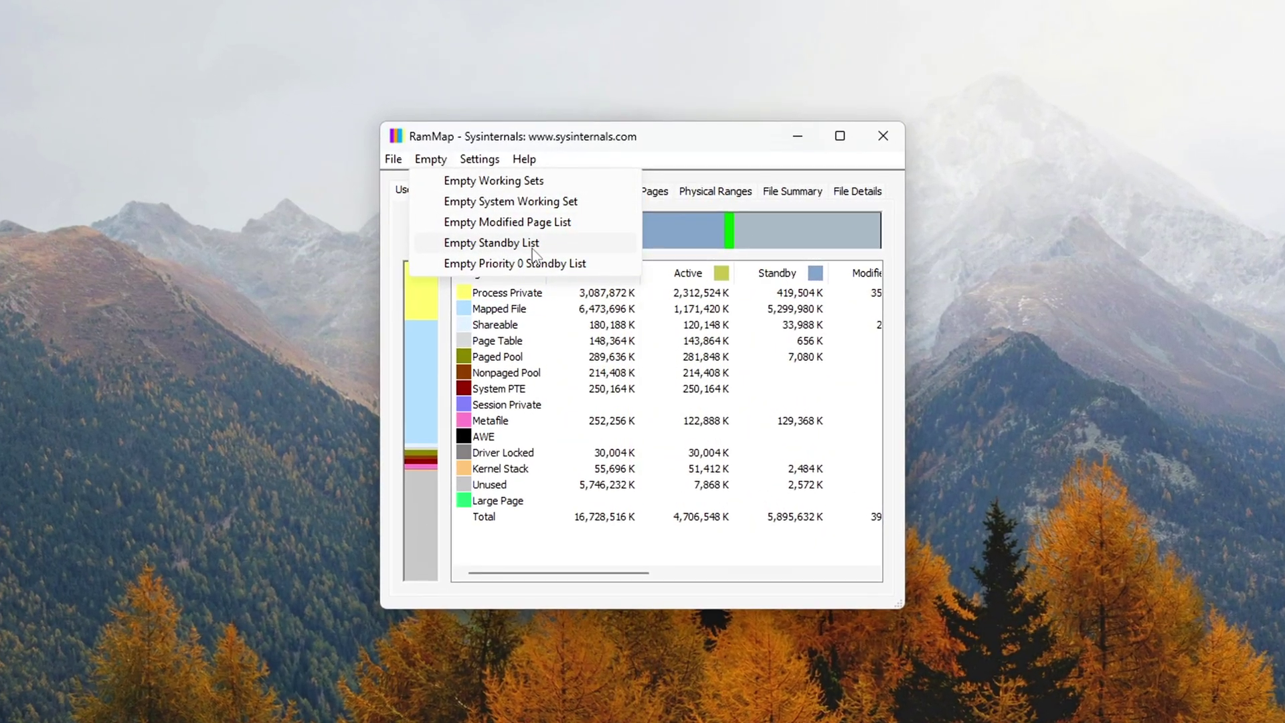
click(534, 246)
click(436, 163)
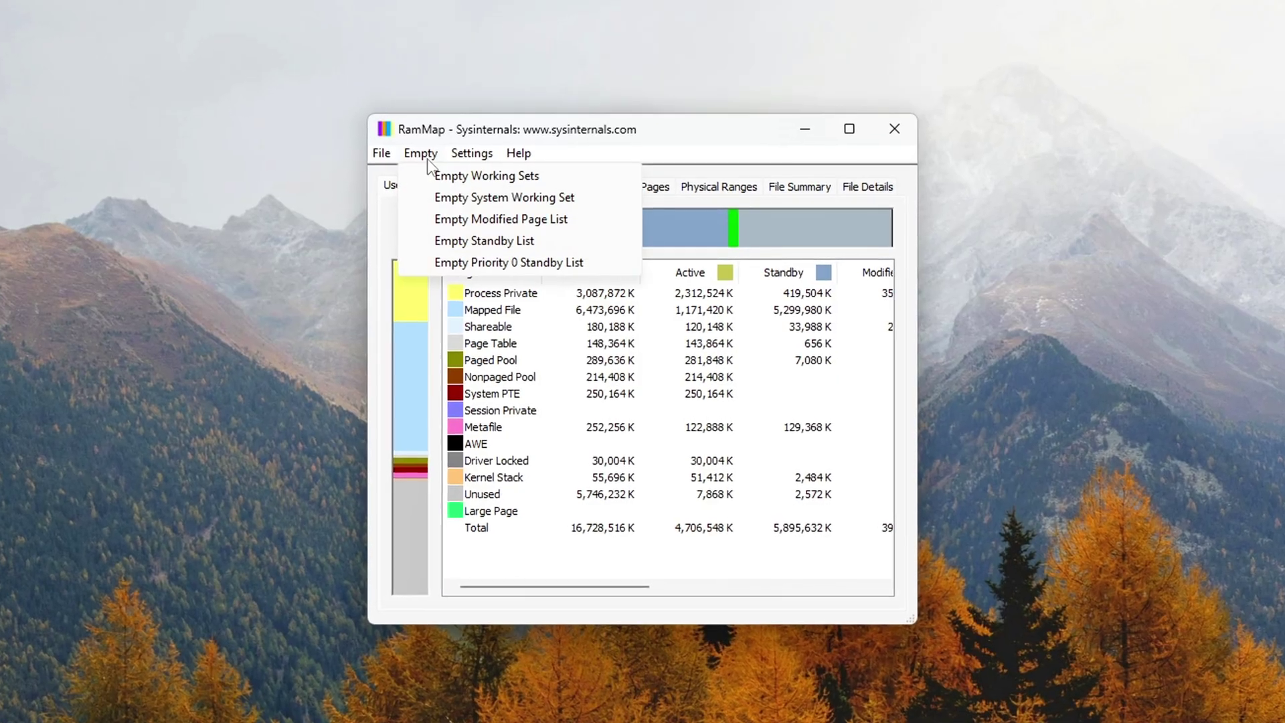
click(467, 176)
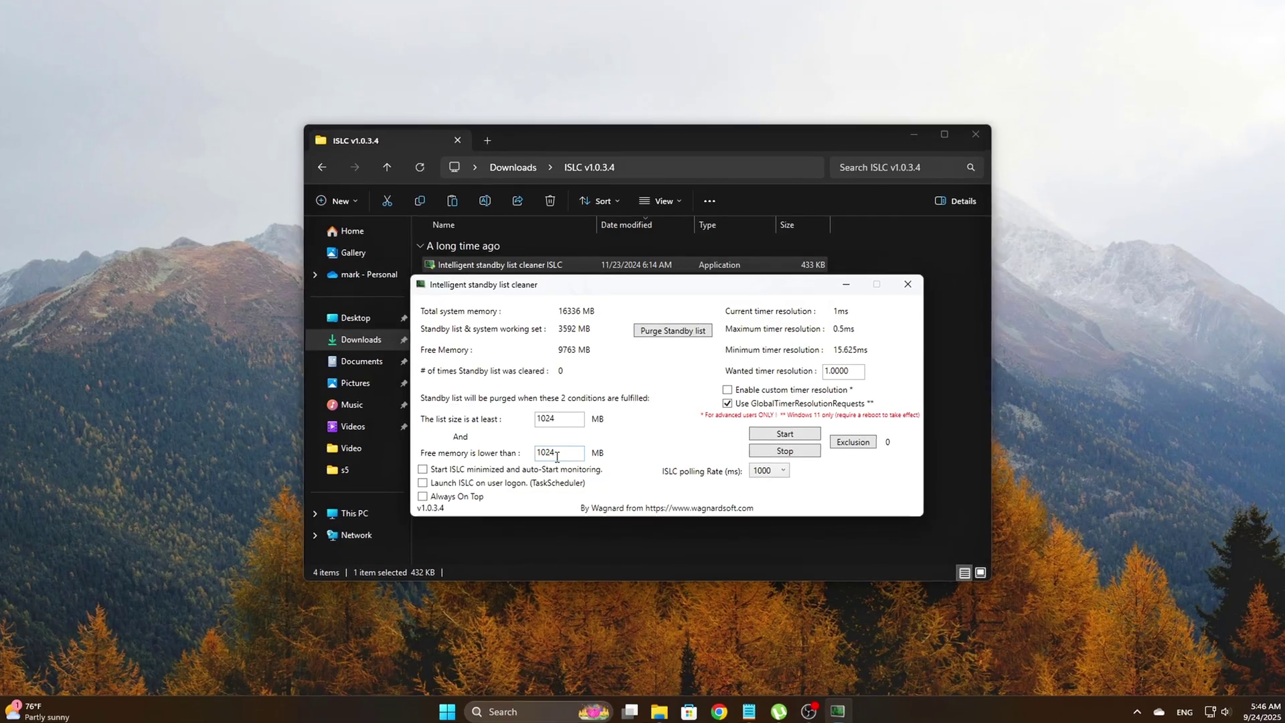
double_click(556, 456)
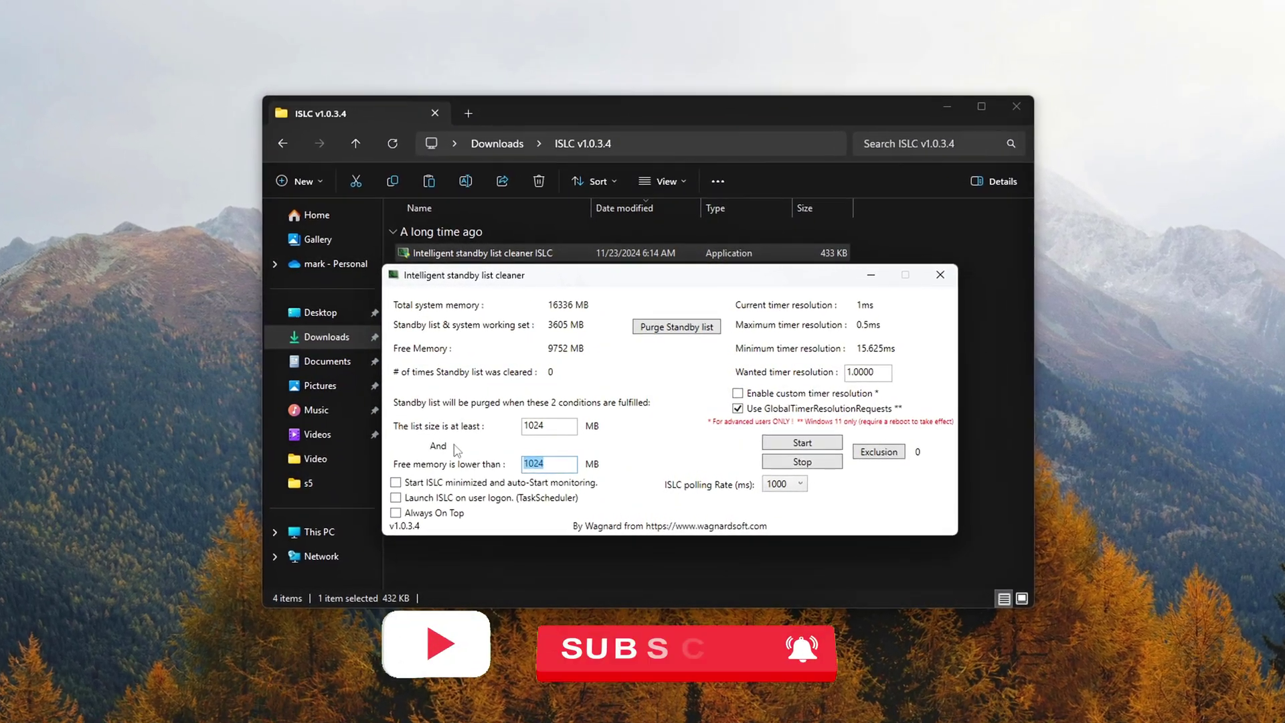
click(550, 471)
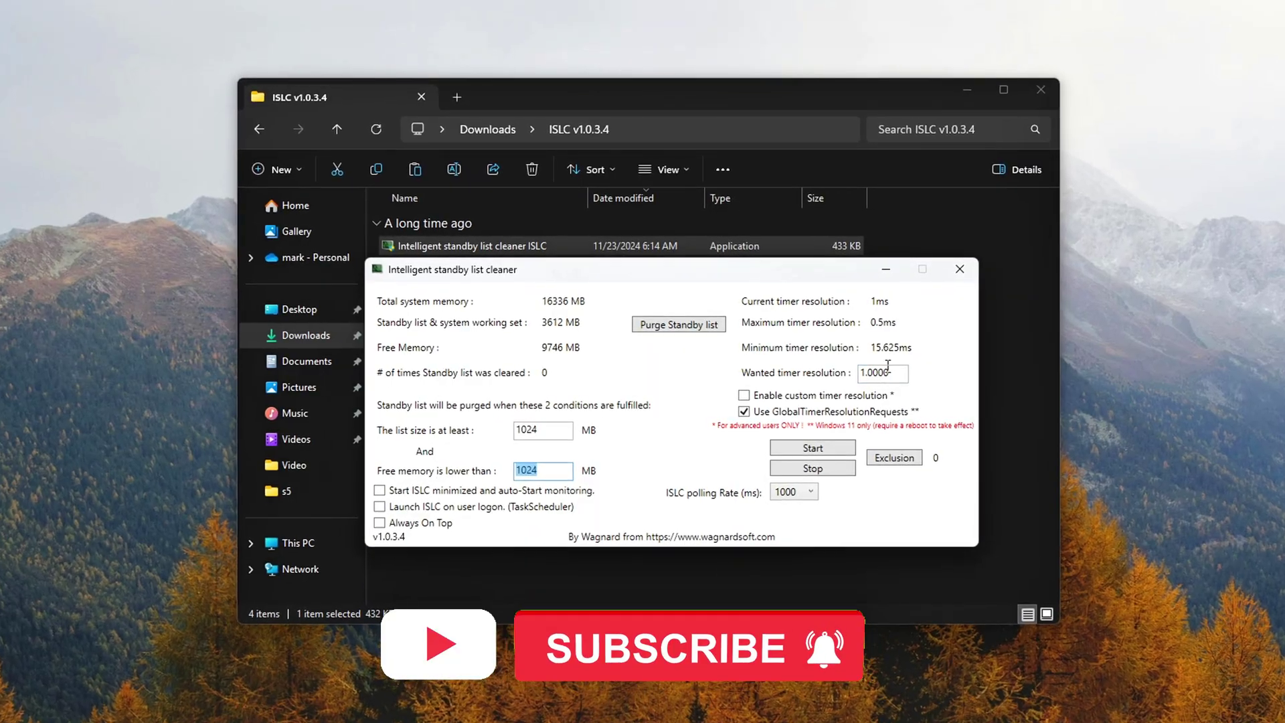
key(Tab)
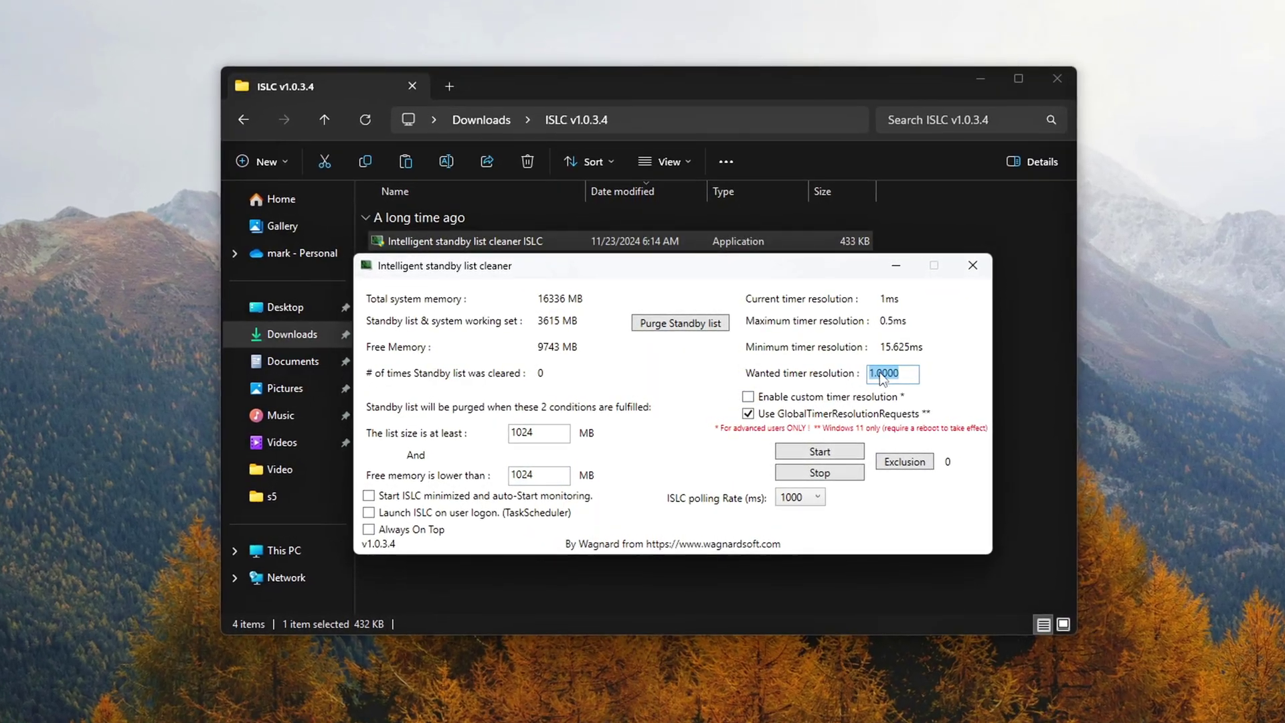